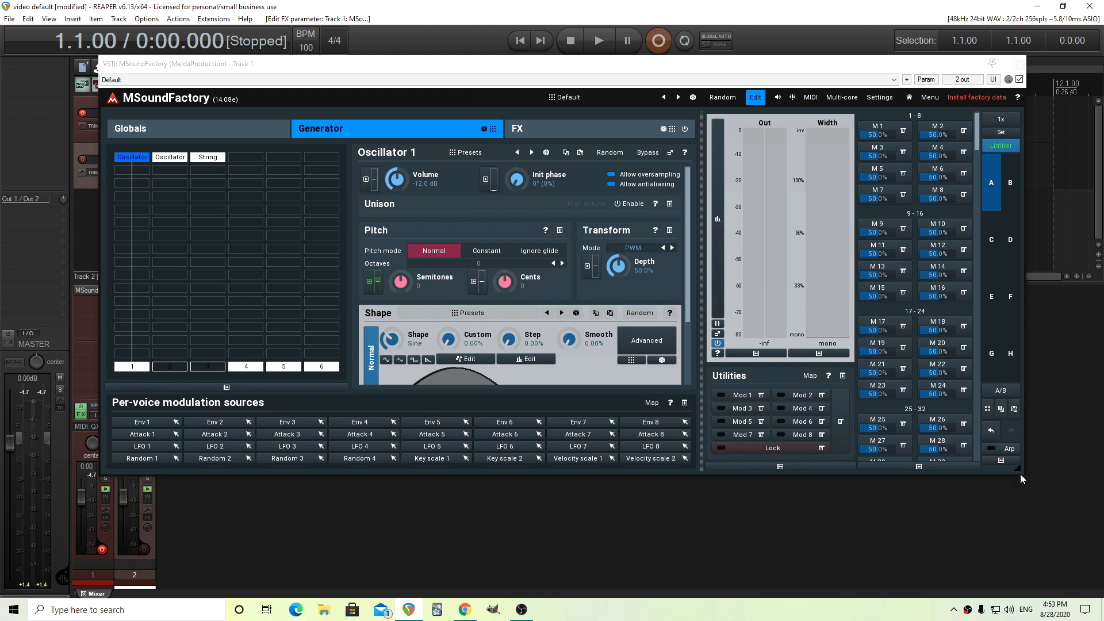
Add an OscillatorShaper module below the first oscillator in the generator grid and give it a Sine shape.
{"action": "left_click_drag", "start_coordinate": [1020, 474], "coordinate": [1005, 475]}
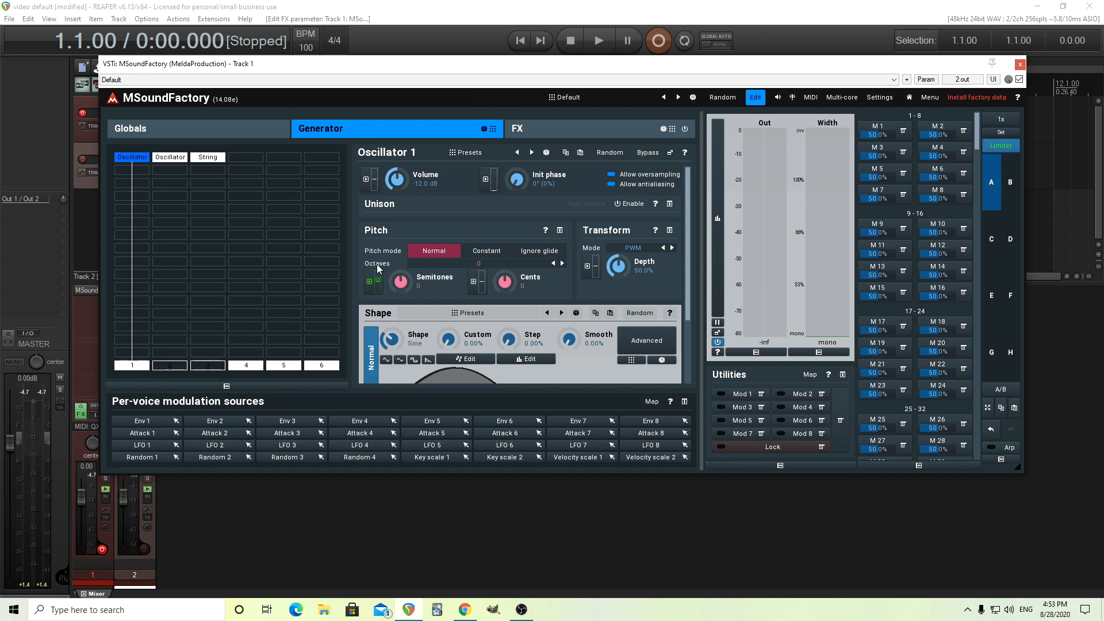
{"action": "left_click", "coordinate": [137, 230]}
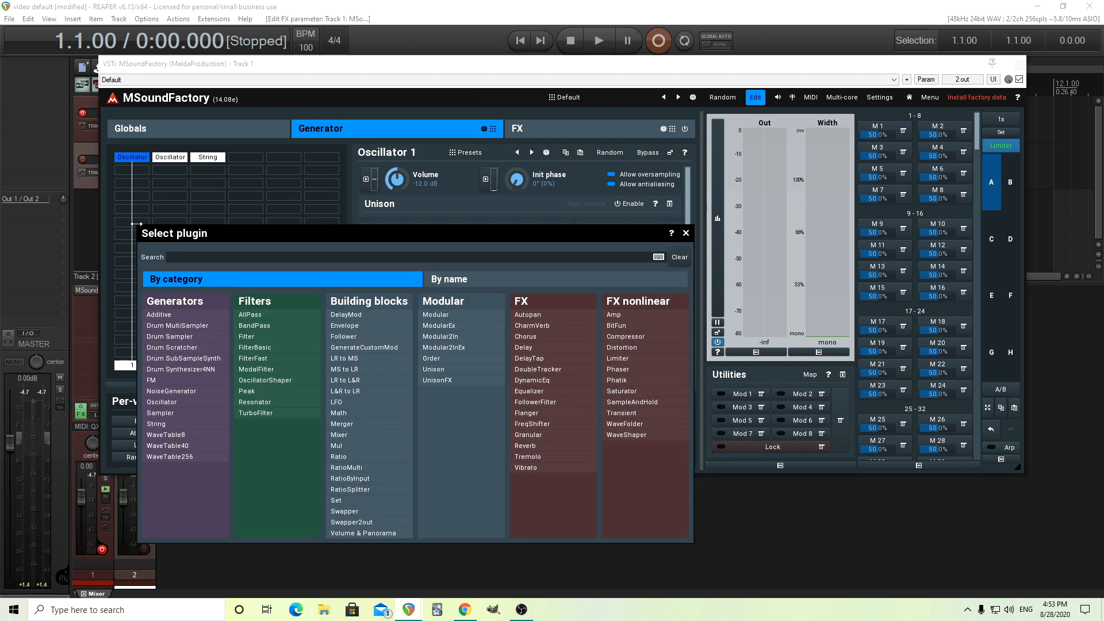
{"action": "left_click", "coordinate": [276, 380]}
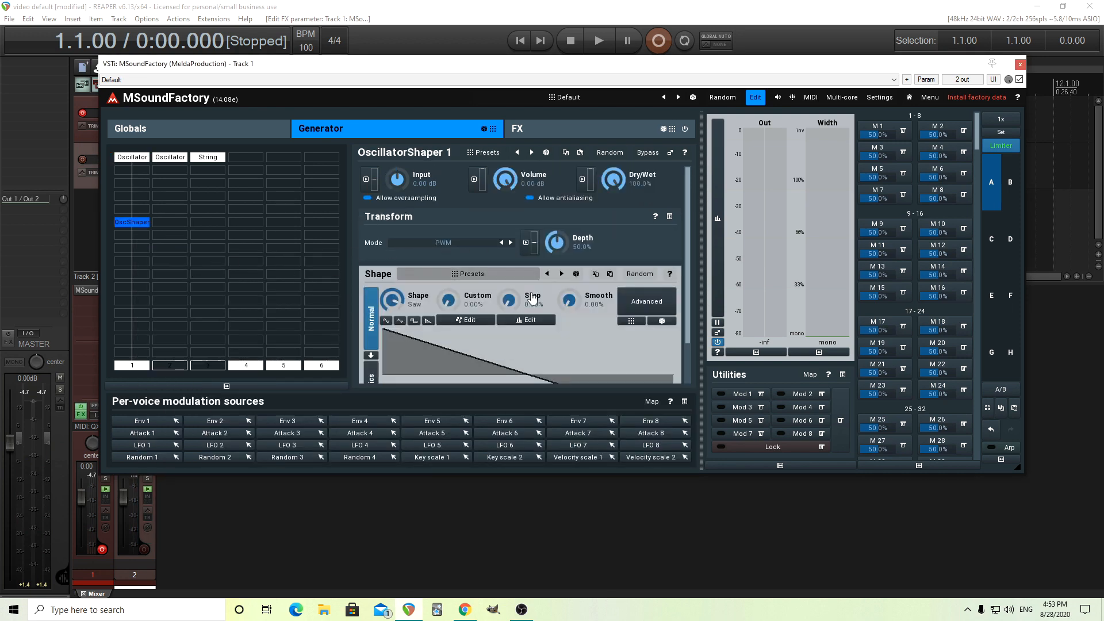
{"action": "left_click", "coordinate": [386, 321]}
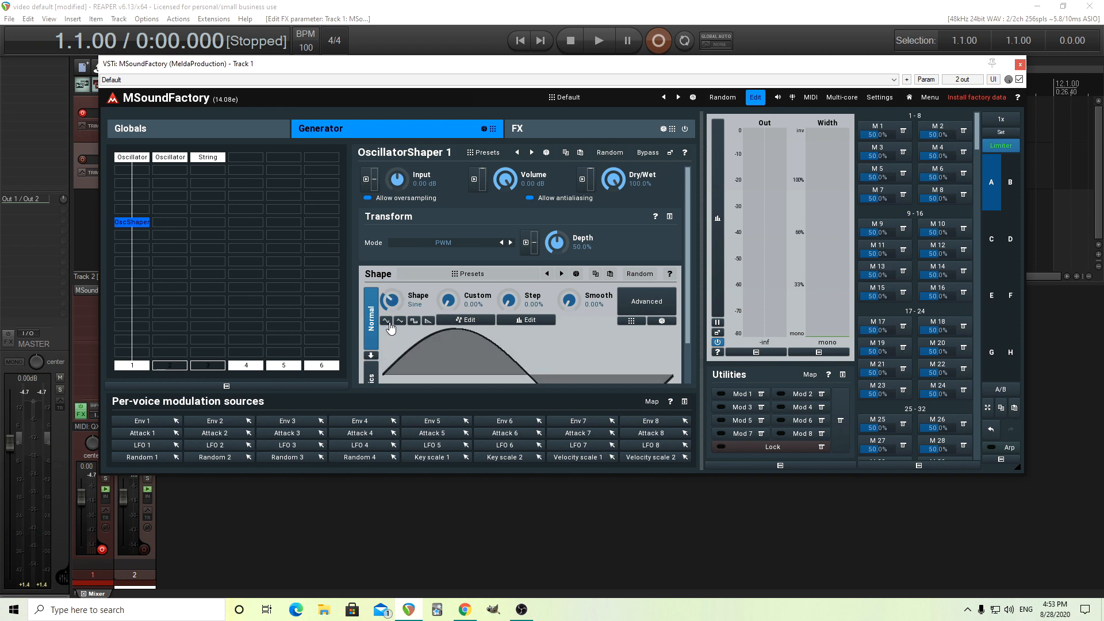
Lower the OscillatorShaper's volume to -8.87 dB, comparing its level against the bypassed signal.
{"action": "mouse_move", "coordinate": [504, 179]}
{"action": "left_mouse_down"}
{"action": "mouse_move", "coordinate": [505, 213]}
{"action": "mouse_move", "coordinate": [504, 174]}
{"action": "left_mouse_up"}
{"action": "left_click", "coordinate": [650, 154]}
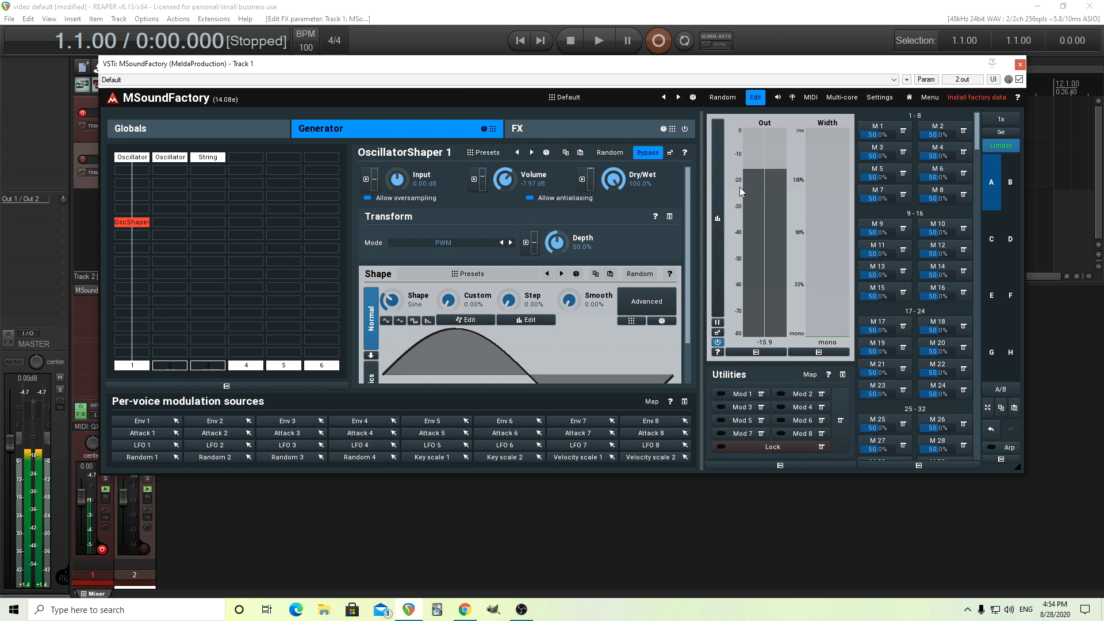
{"action": "left_click", "coordinate": [648, 153]}
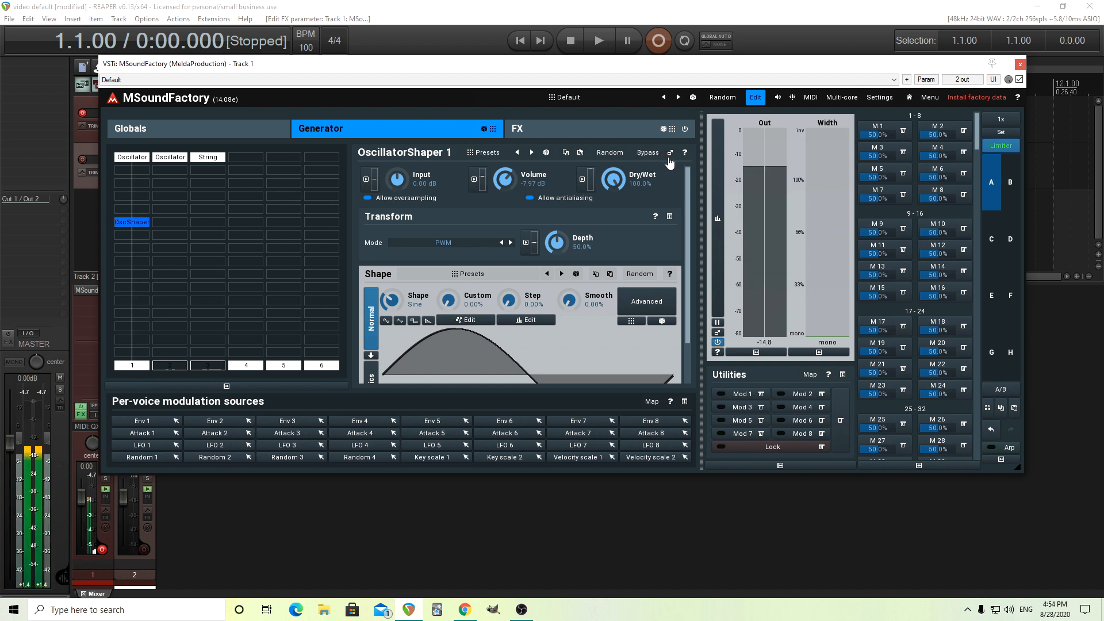
{"action": "left_click_drag", "start_coordinate": [510, 182], "coordinate": [510, 186]}
{"action": "left_click_drag", "start_coordinate": [511, 181], "coordinate": [512, 178]}
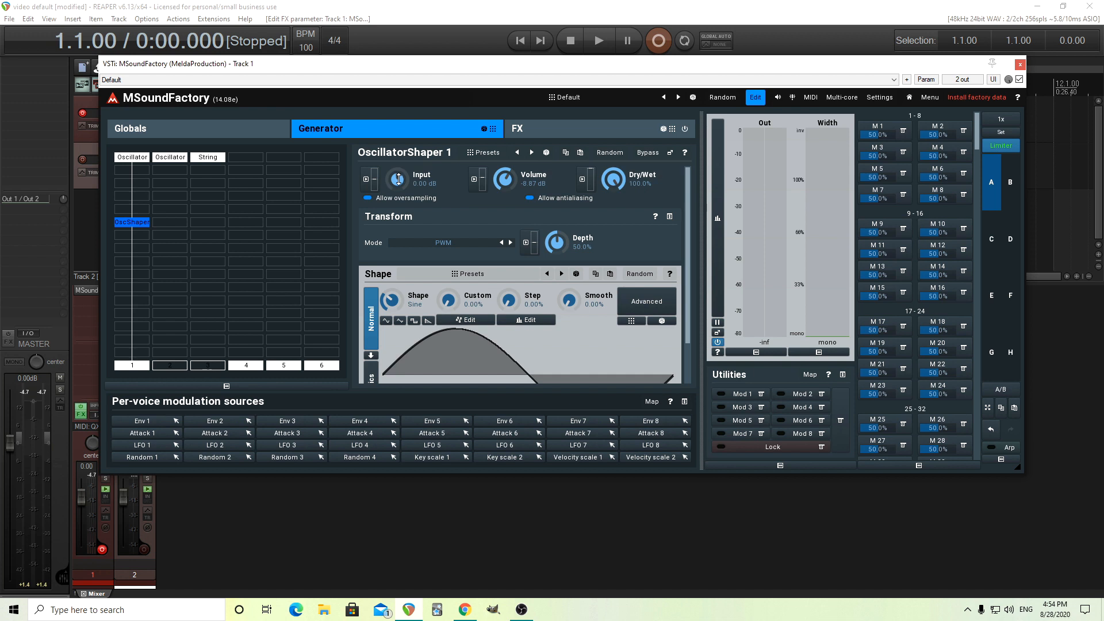
Raise the OscillatorShaper's input gain to +11.33 dB and reset its Transform depth to the default.
{"action": "left_click_drag", "start_coordinate": [396, 179], "coordinate": [396, 146]}
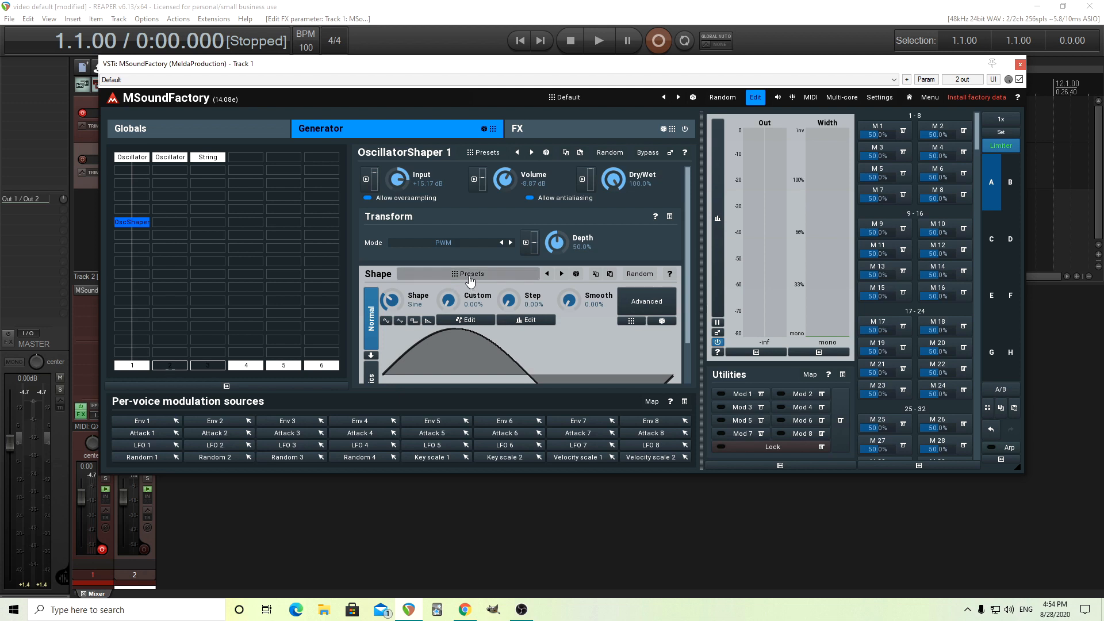
{"action": "left_click_drag", "start_coordinate": [406, 177], "coordinate": [406, 190]}
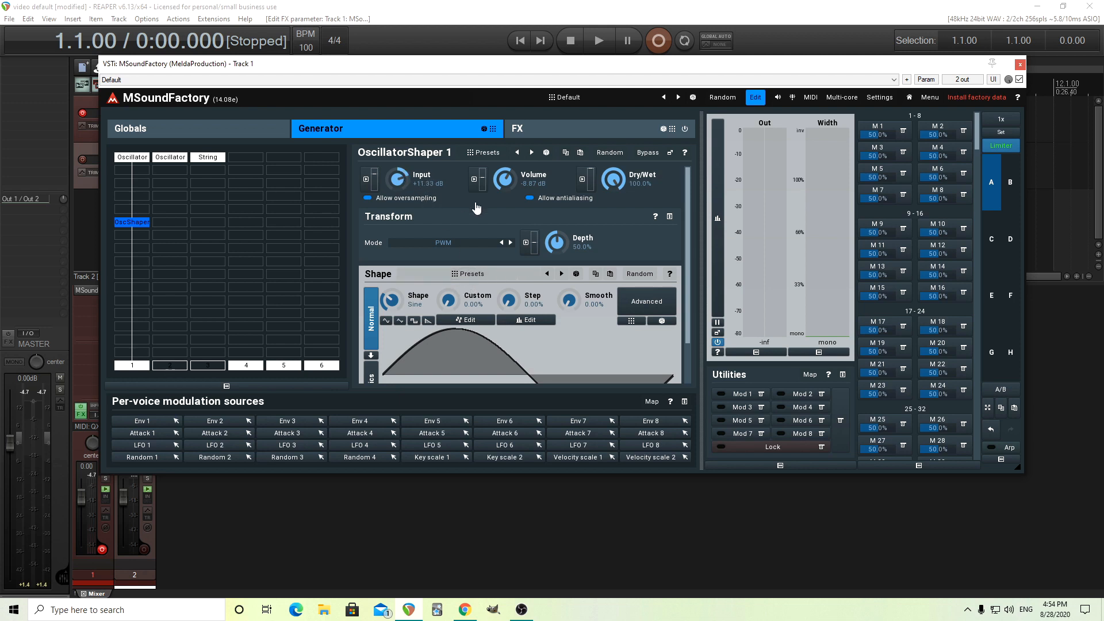
{"action": "mouse_move", "coordinate": [560, 242]}
{"action": "left_mouse_down"}
{"action": "mouse_move", "coordinate": [558, 231]}
{"action": "mouse_move", "coordinate": [554, 240]}
{"action": "left_mouse_up"}
{"action": "double_click", "coordinate": [554, 240]}
Set the shaper's Transform mode to Sync (windowed) with a depth of 15.2%.
{"action": "left_click", "coordinate": [433, 243]}
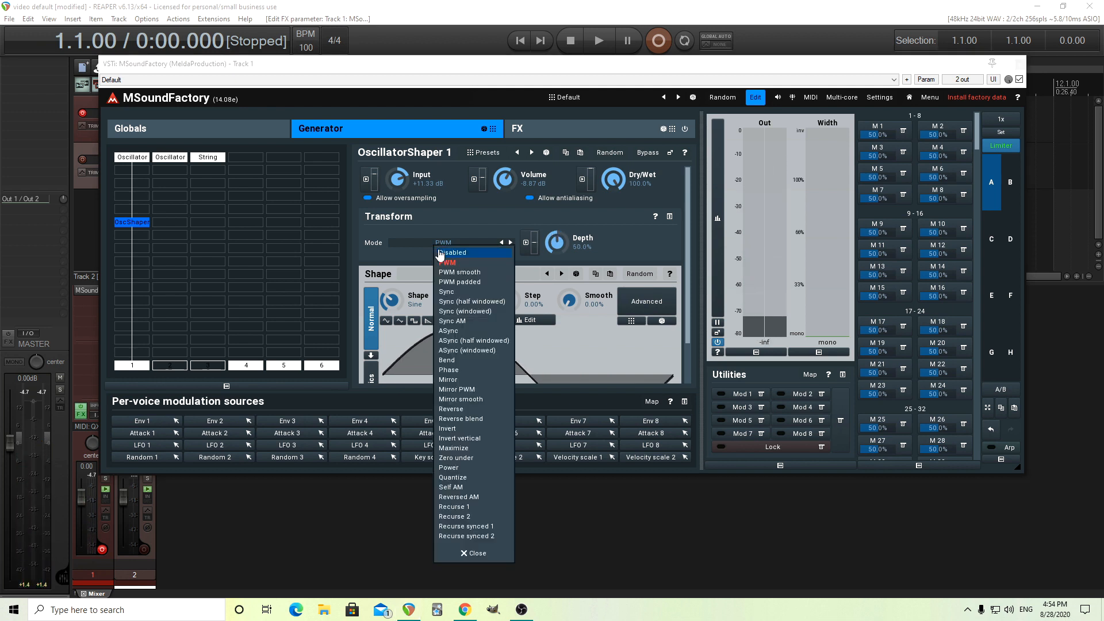
{"action": "left_click", "coordinate": [489, 316]}
{"action": "left_click_drag", "start_coordinate": [556, 237], "coordinate": [555, 238]}
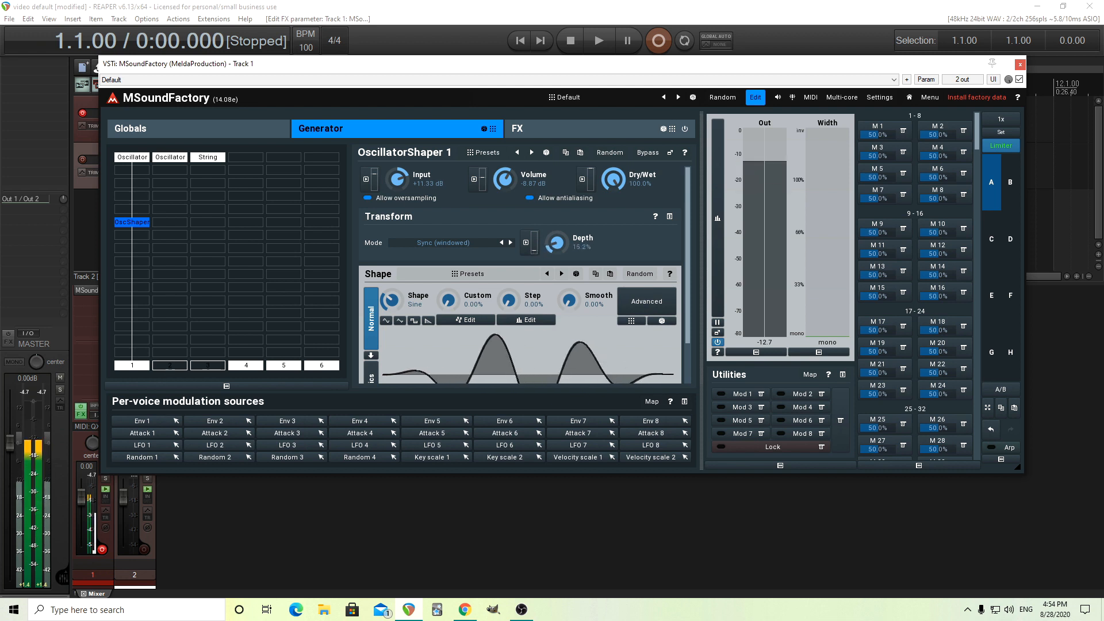
Change the Transform mode to Bend with a depth of 68.0% and reset the shaper's input gain to 0 dB.
{"action": "left_click", "coordinate": [467, 242]}
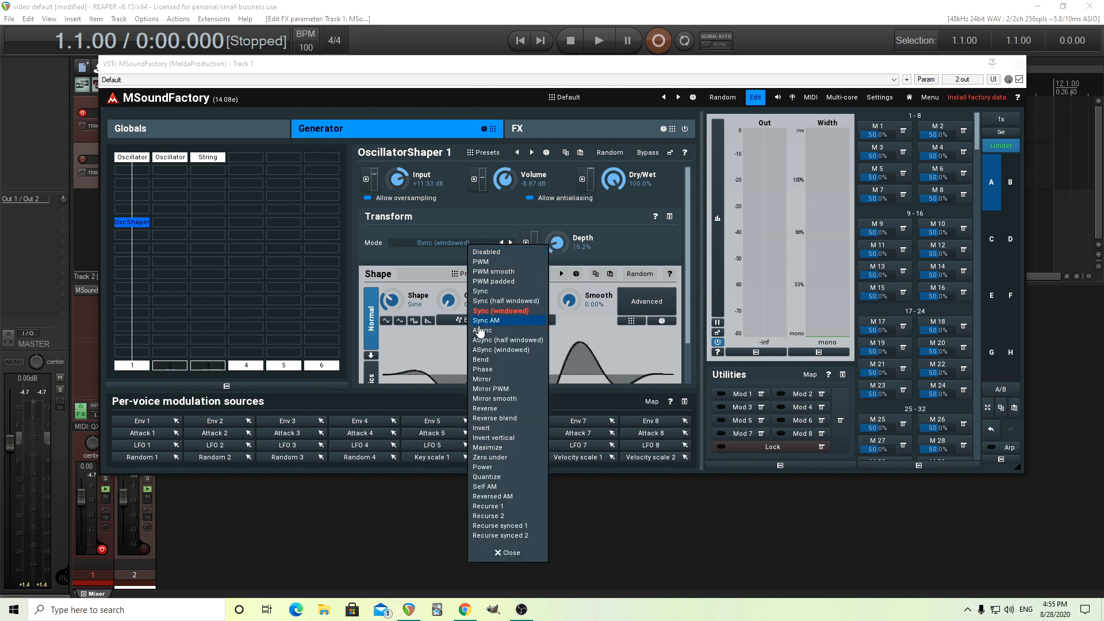
{"action": "left_click", "coordinate": [504, 362]}
{"action": "double_click", "coordinate": [405, 179]}
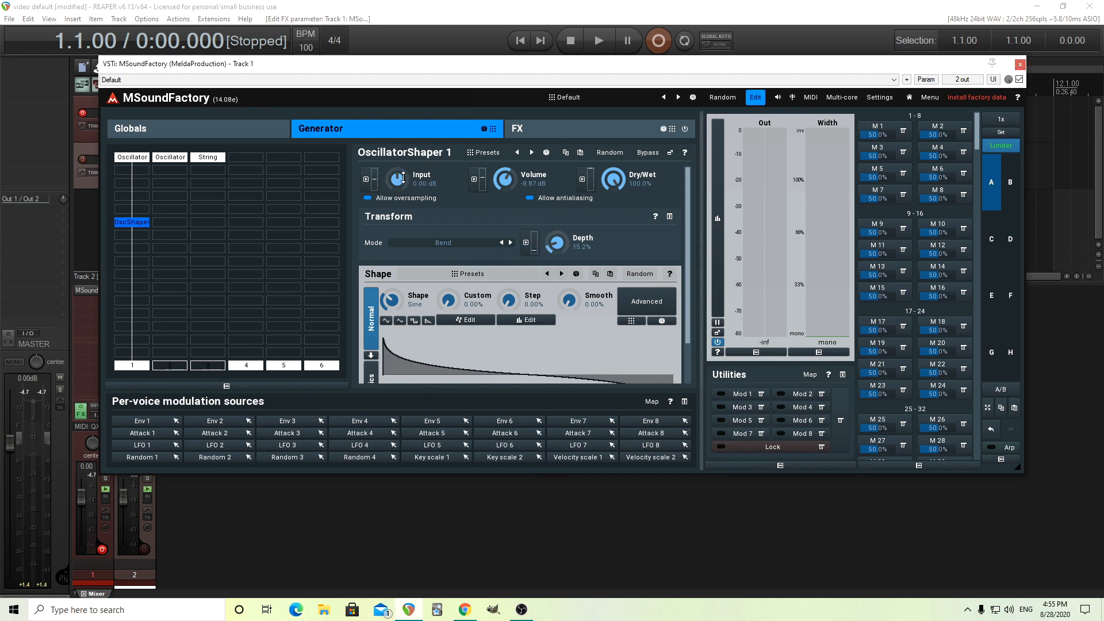
{"action": "double_click", "coordinate": [561, 243]}
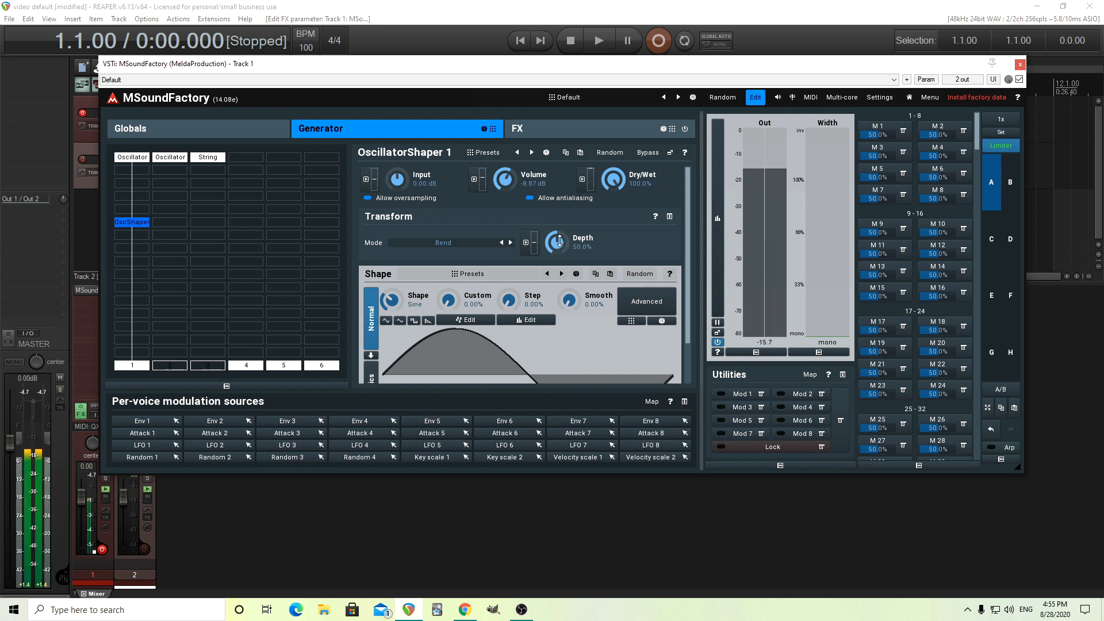
{"action": "left_click_drag", "start_coordinate": [557, 242], "coordinate": [557, 221]}
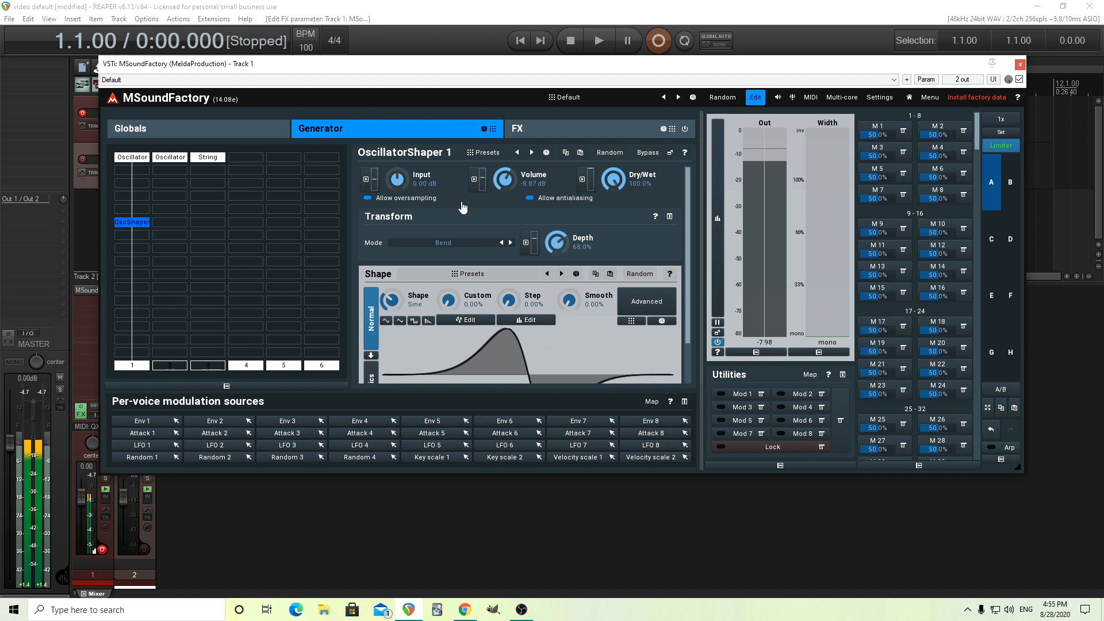
Reduce the OscillatorShaper's volume to -11.8 dB and compare the bent sound with the module bypassed and active.
{"action": "left_click", "coordinate": [648, 154]}
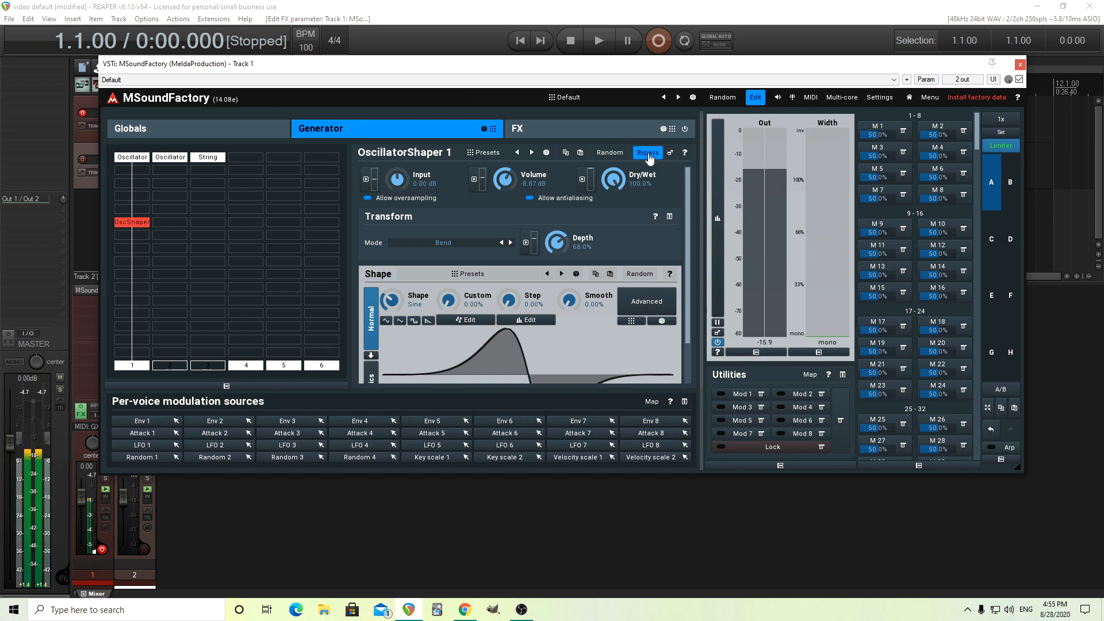
{"action": "left_click", "coordinate": [648, 154]}
{"action": "left_click_drag", "start_coordinate": [524, 188], "coordinate": [524, 201]}
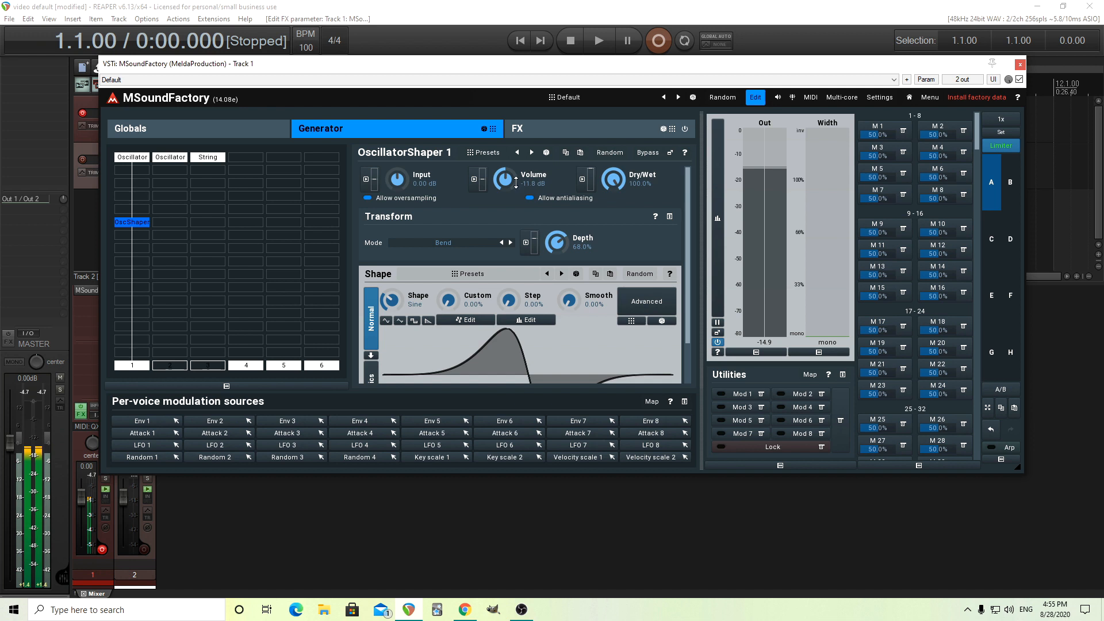
{"action": "left_click", "coordinate": [654, 156]}
{"action": "left_click", "coordinate": [652, 157]}
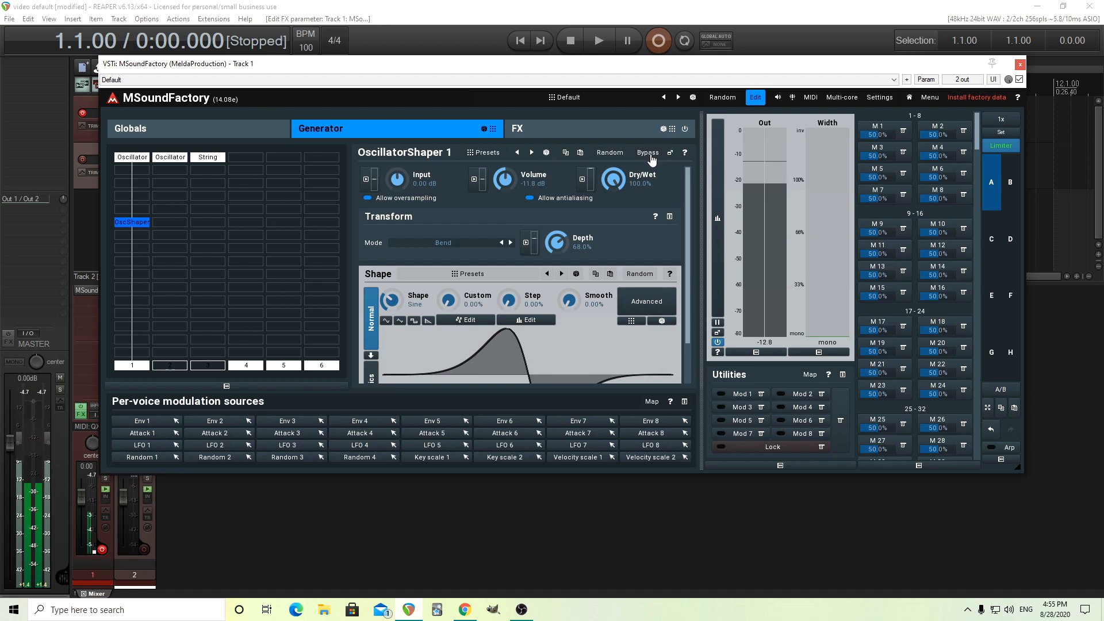
{"action": "left_click", "coordinate": [653, 156]}
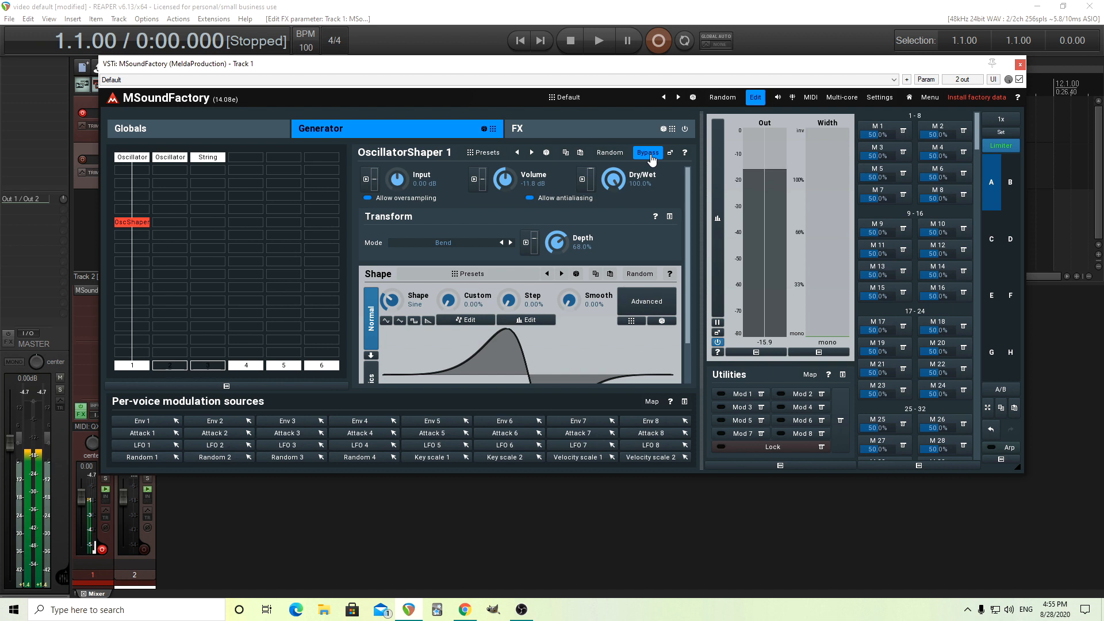
{"action": "left_click", "coordinate": [652, 157]}
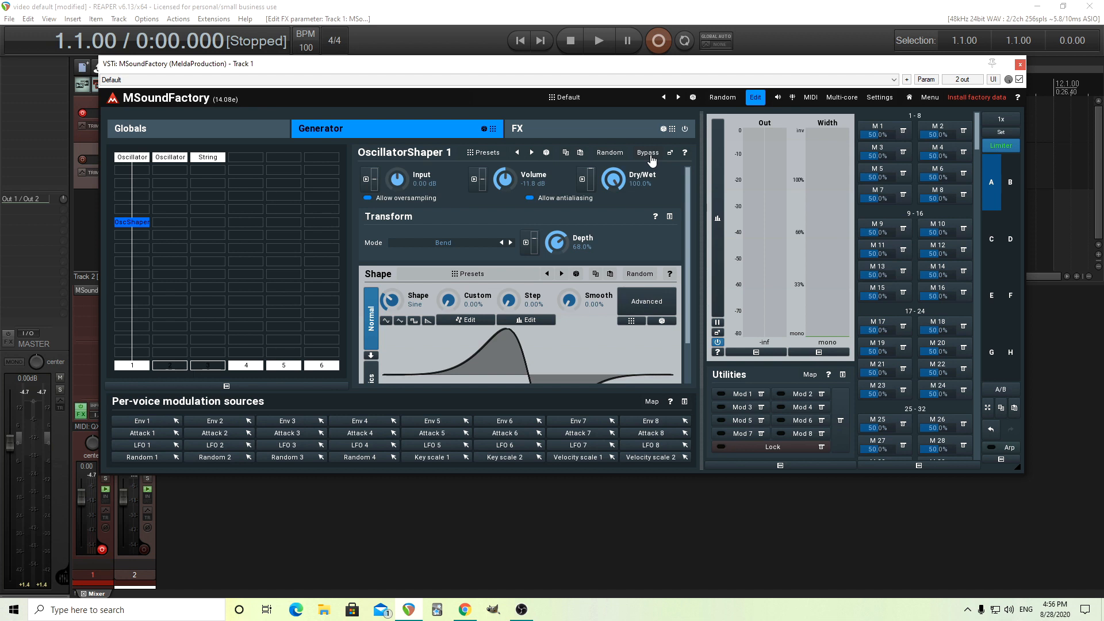
{"action": "left_click", "coordinate": [441, 244]}
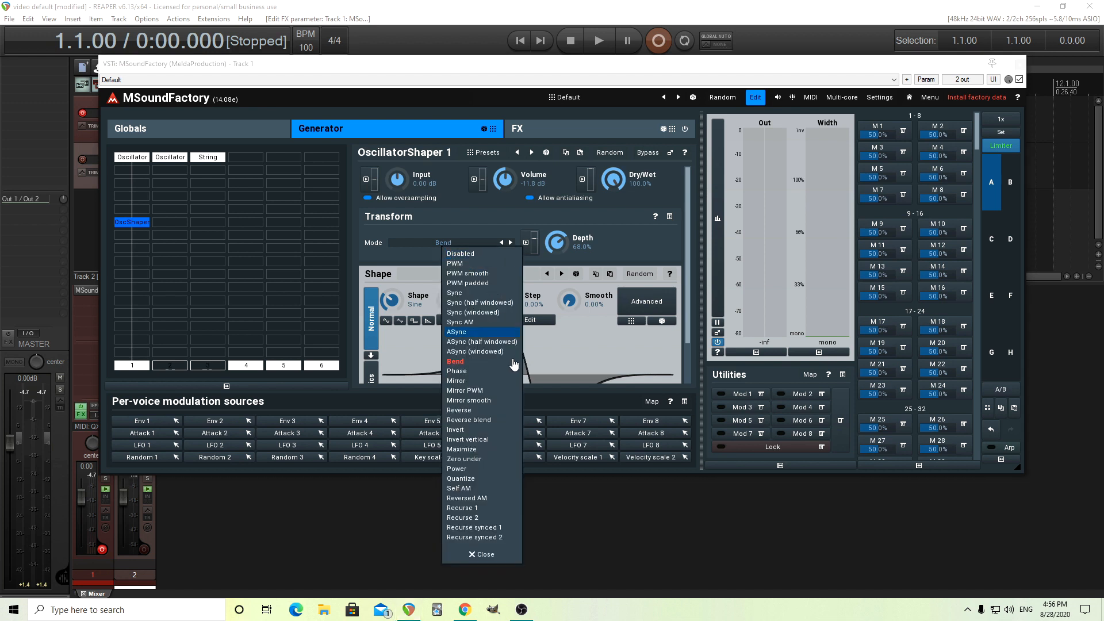
{"action": "left_click", "coordinate": [407, 229]}
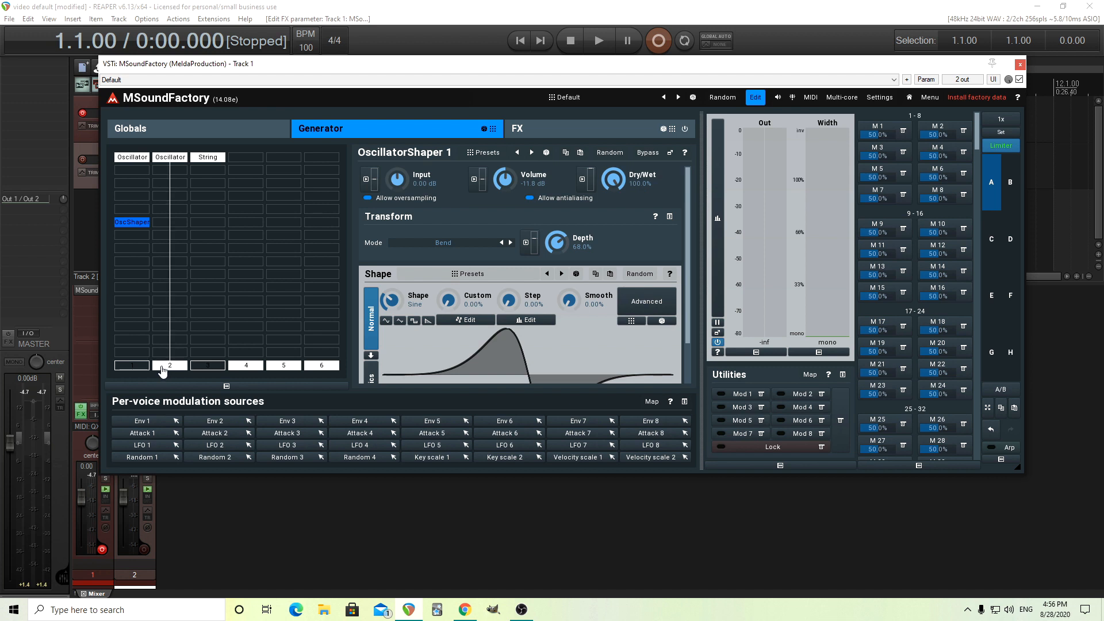
Inspect the second oscillator's settings and move the OscillatorShaper module from the first column to the same row beneath it.
{"action": "left_click", "coordinate": [170, 157]}
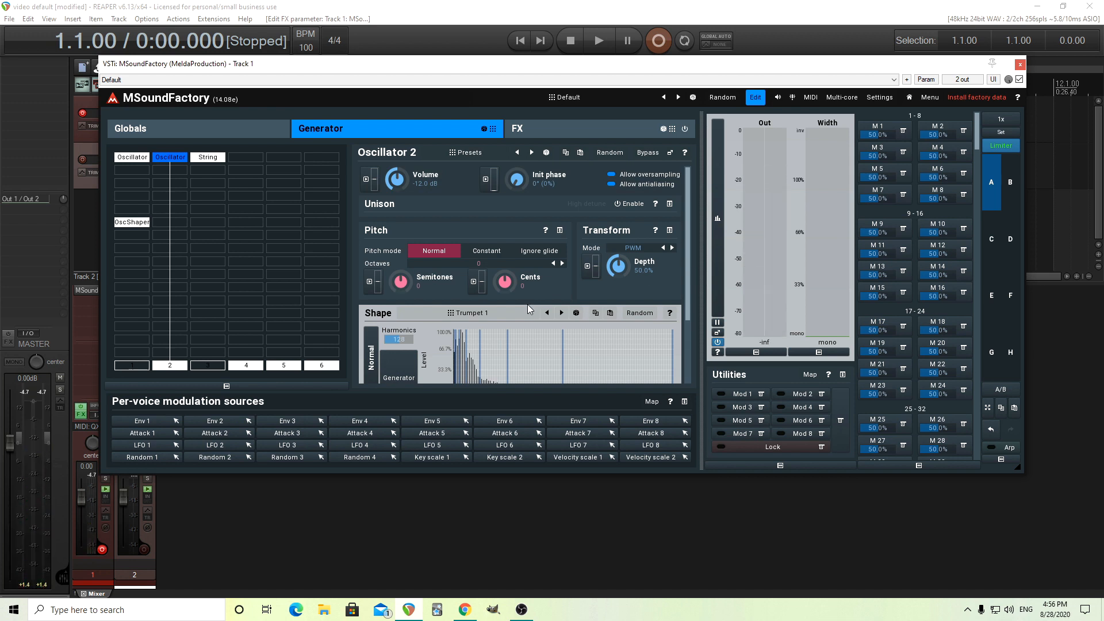
{"action": "left_click", "coordinate": [131, 225]}
{"action": "left_click_drag", "start_coordinate": [140, 226], "coordinate": [183, 227]}
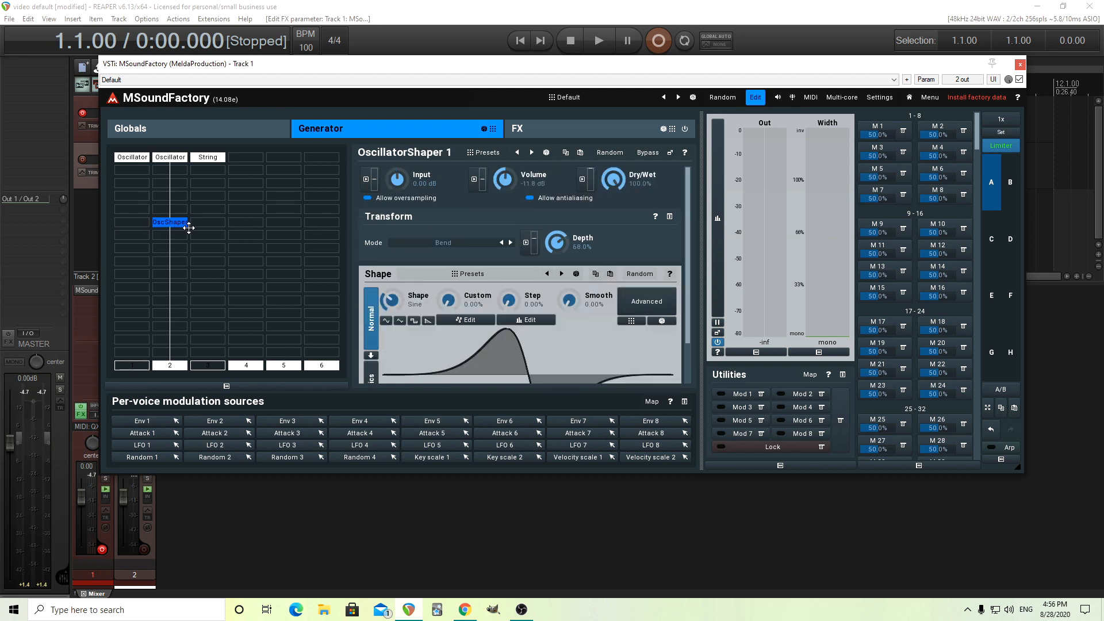
Reset the shaper's Transform depth to 50% and set its volume to -8.42 dB.
{"action": "double_click", "coordinate": [555, 238]}
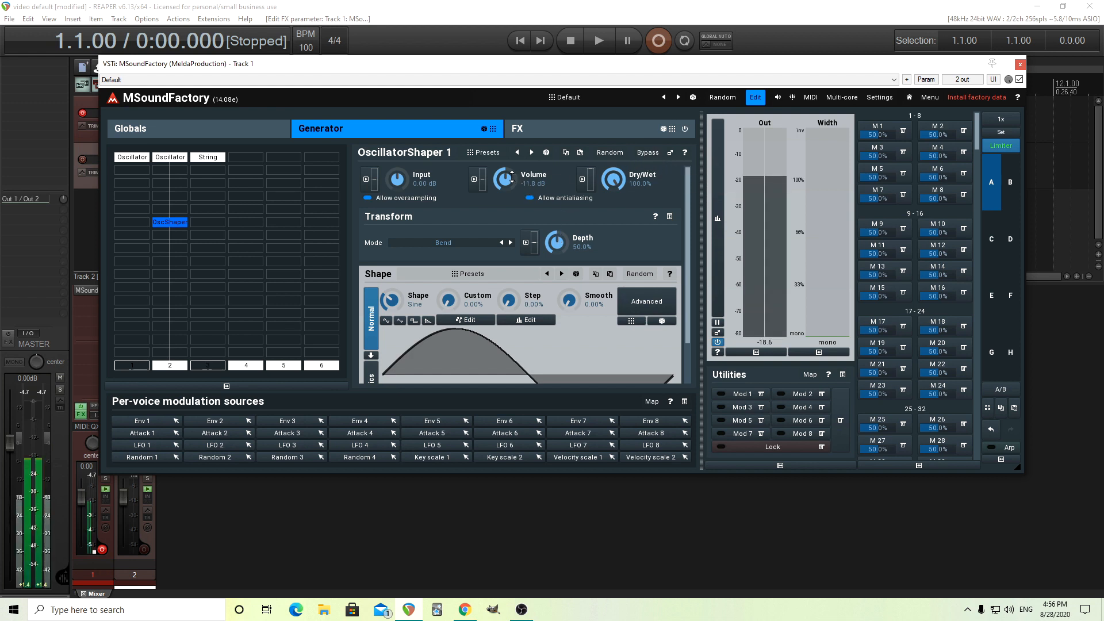
{"action": "left_click_drag", "start_coordinate": [509, 175], "coordinate": [508, 167]}
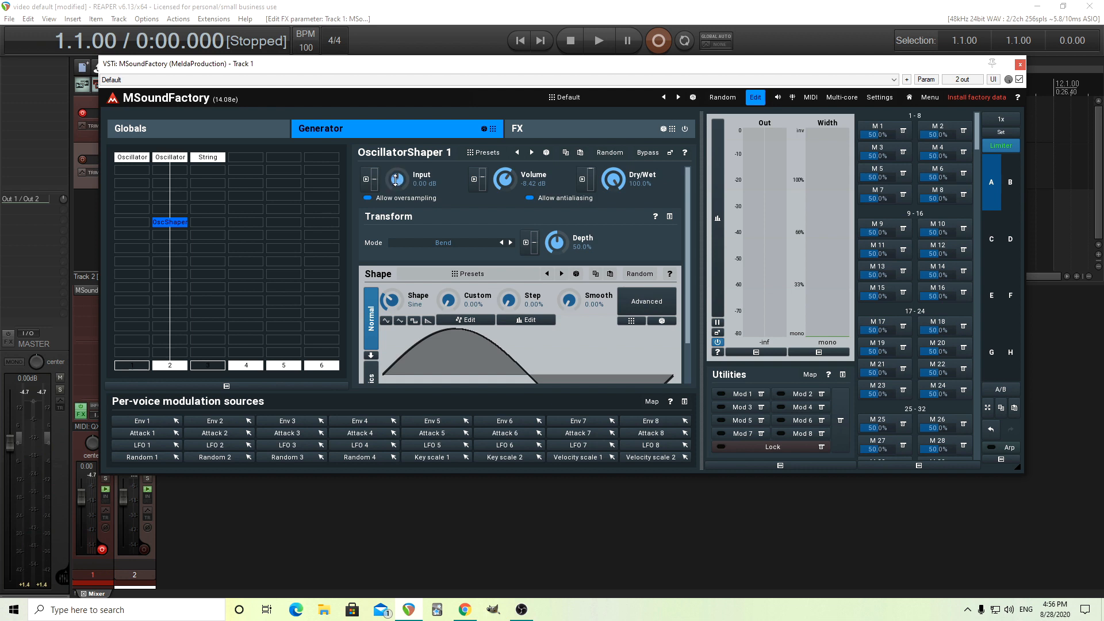
Try the shaper with an input gain of +9.60 dB and a Bend depth of 65.2%.
{"action": "left_click_drag", "start_coordinate": [397, 180], "coordinate": [397, 160]}
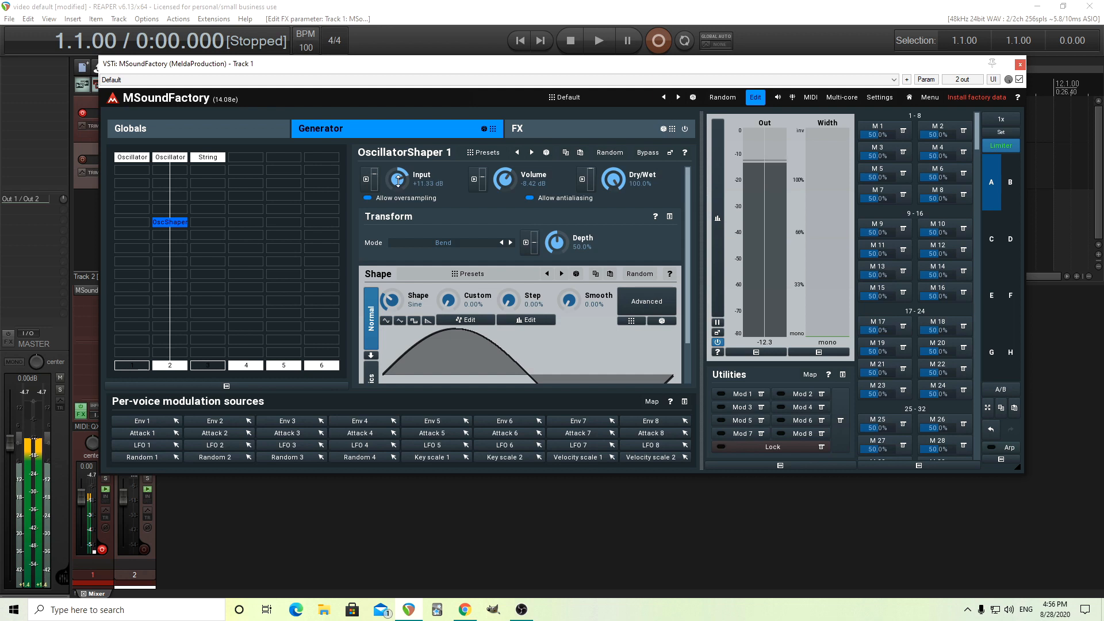
{"action": "right_click", "coordinate": [402, 181]}
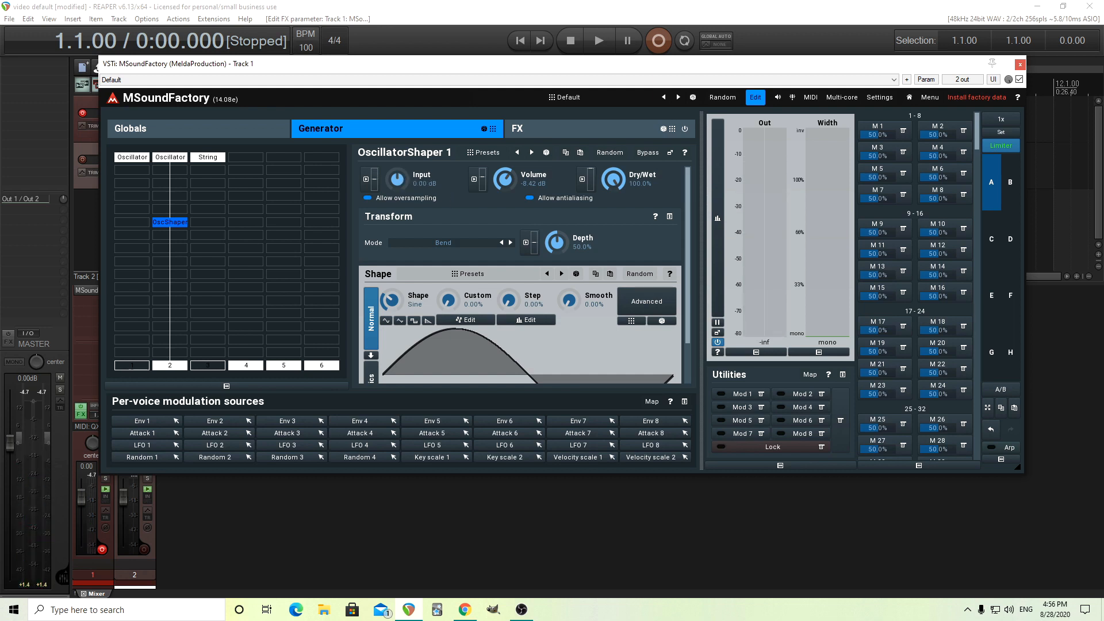
{"action": "left_click_drag", "start_coordinate": [398, 167], "coordinate": [397, 161]}
{"action": "left_click_drag", "start_coordinate": [558, 244], "coordinate": [558, 233]}
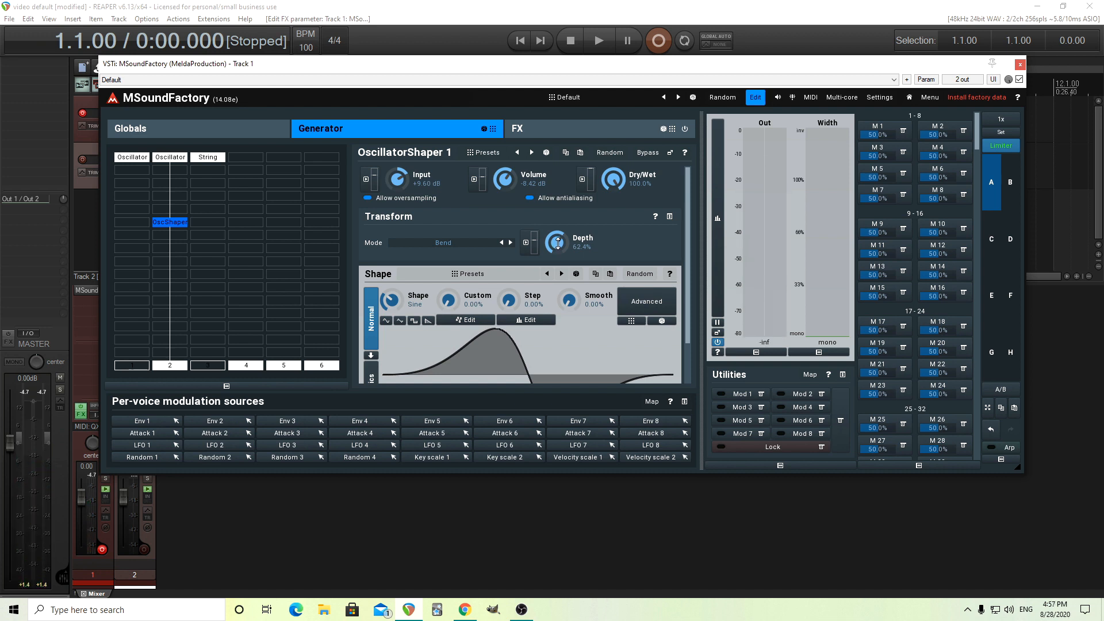
{"action": "left_click_drag", "start_coordinate": [558, 242], "coordinate": [557, 241]}
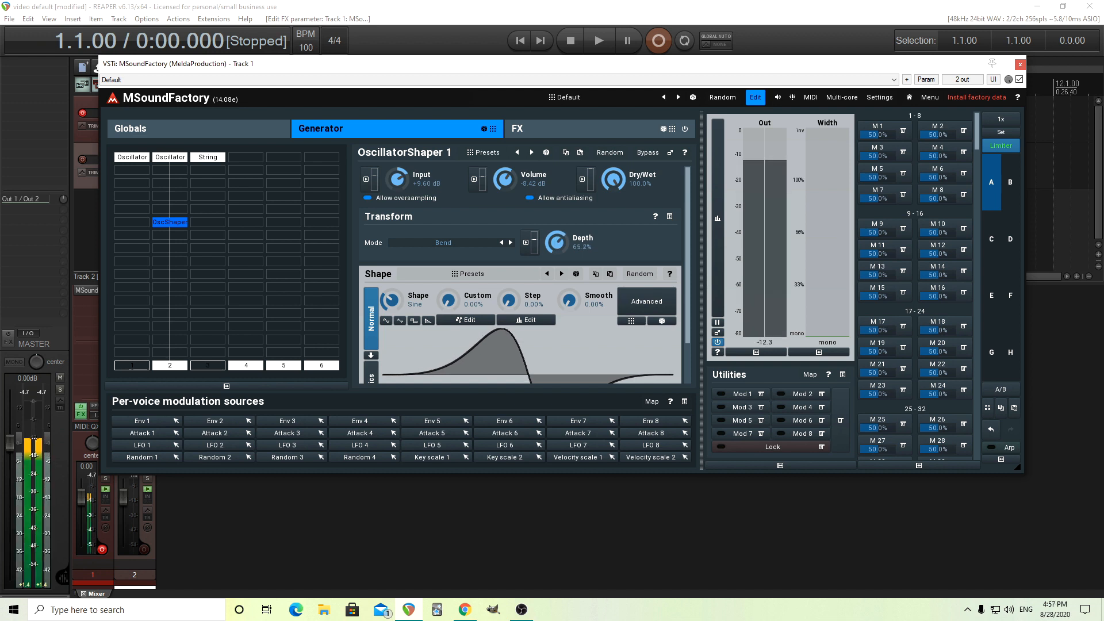
Compare the shaper at +11.71 dB and 0 dB input gain, leaving it at 0 dB, and set the Bend depth to 70.0%.
{"action": "double_click", "coordinate": [401, 180]}
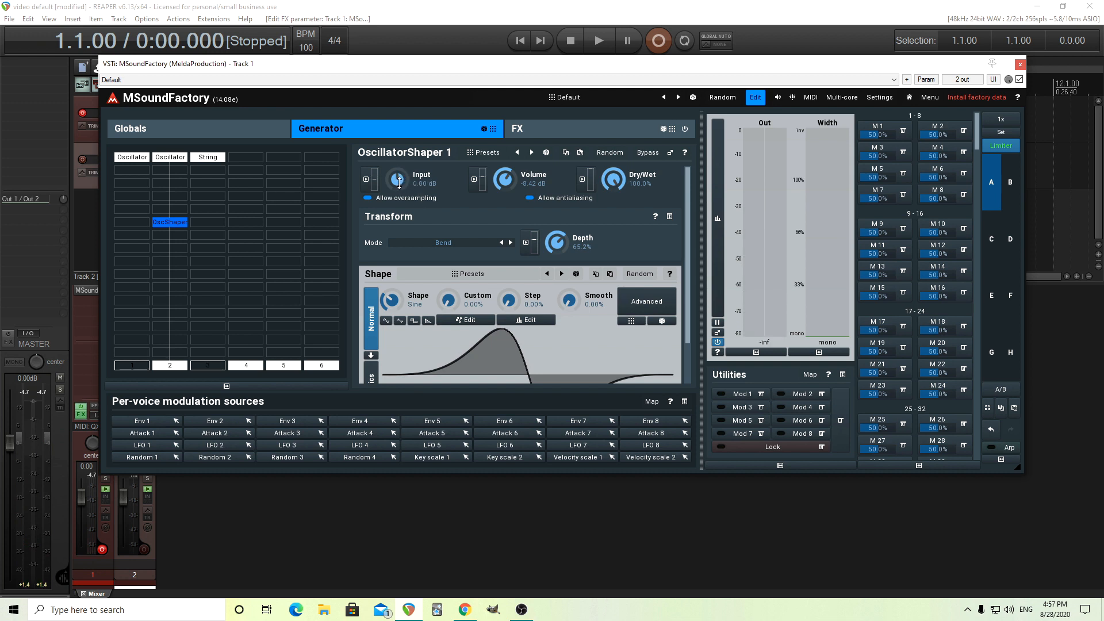
{"action": "left_click_drag", "start_coordinate": [399, 180], "coordinate": [399, 163]}
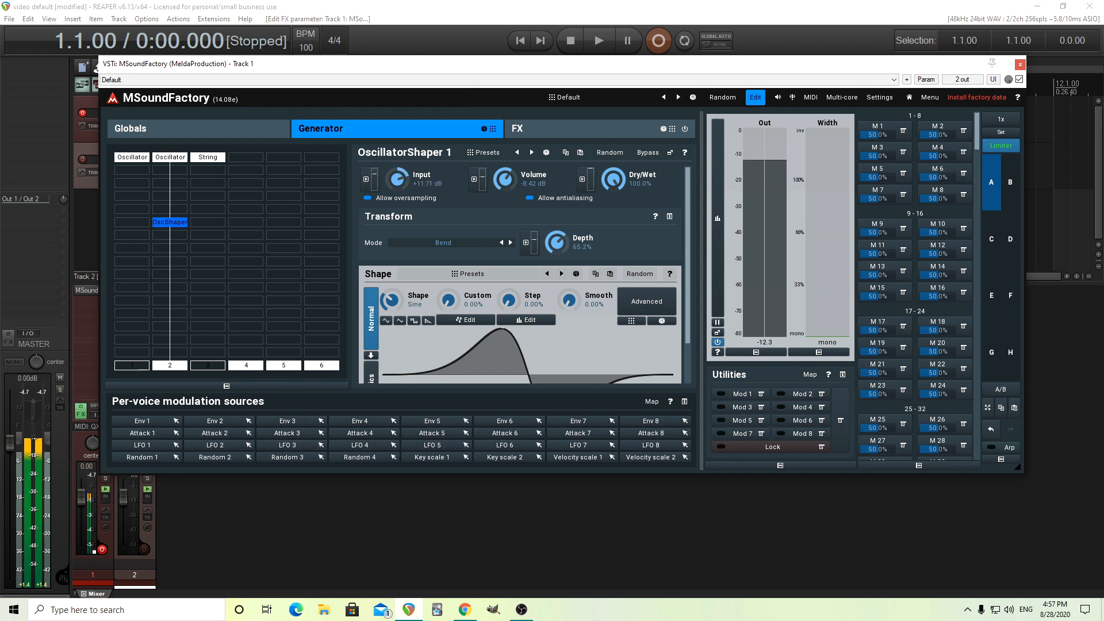
{"action": "double_click", "coordinate": [399, 180]}
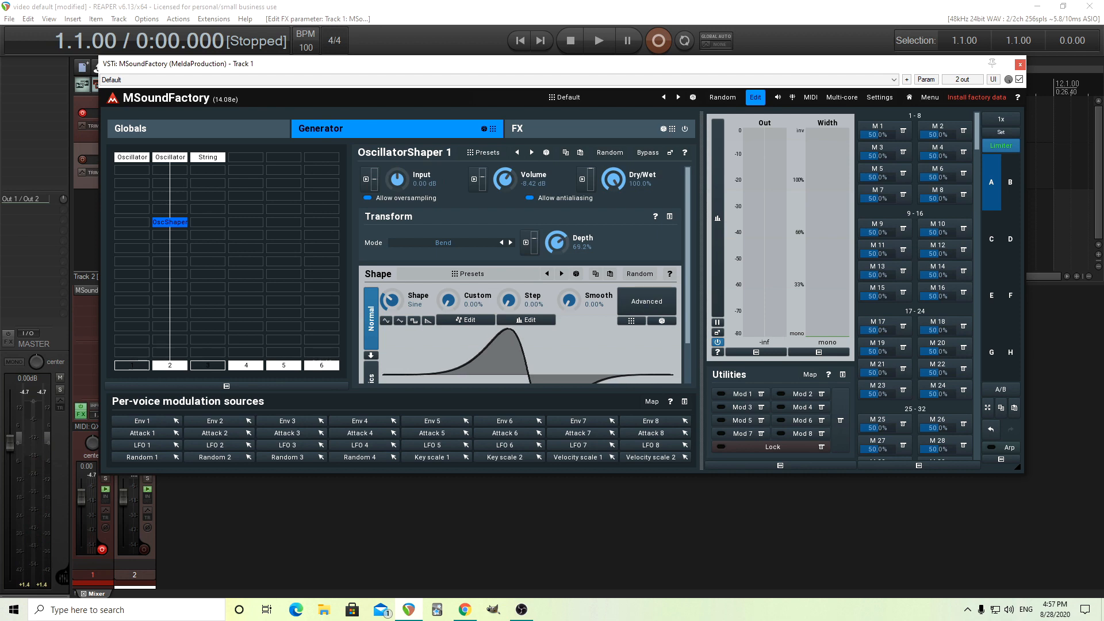
{"action": "left_click_drag", "start_coordinate": [563, 243], "coordinate": [564, 241]}
Assign Attack 2 as the modulation source for the OscillatorShaper's input gain.
{"action": "left_click", "coordinate": [366, 179]}
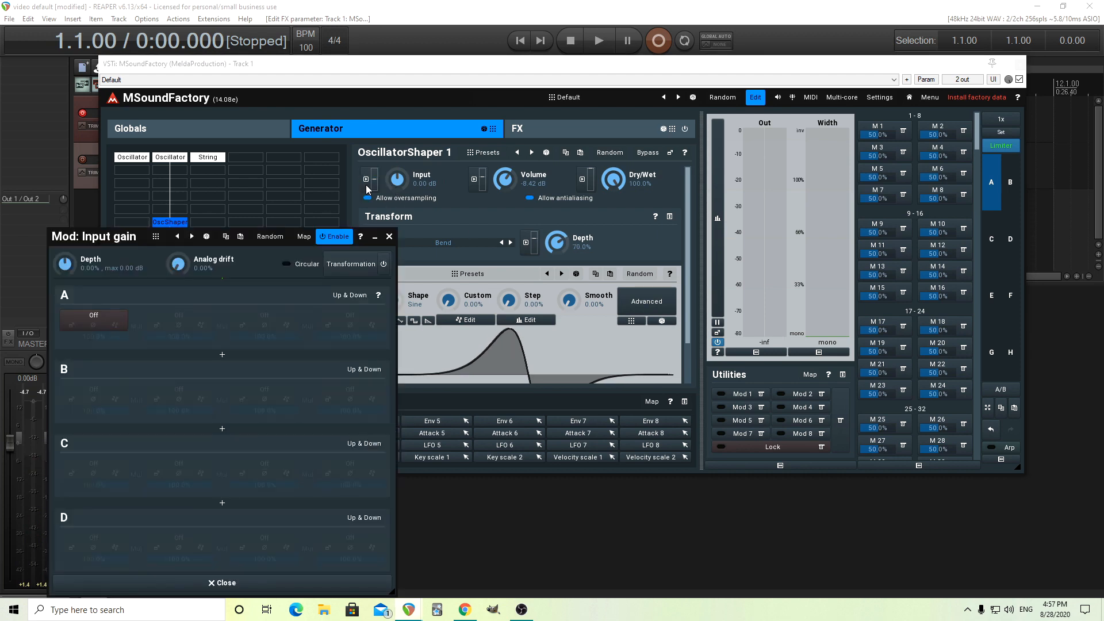
{"action": "left_click", "coordinate": [95, 317]}
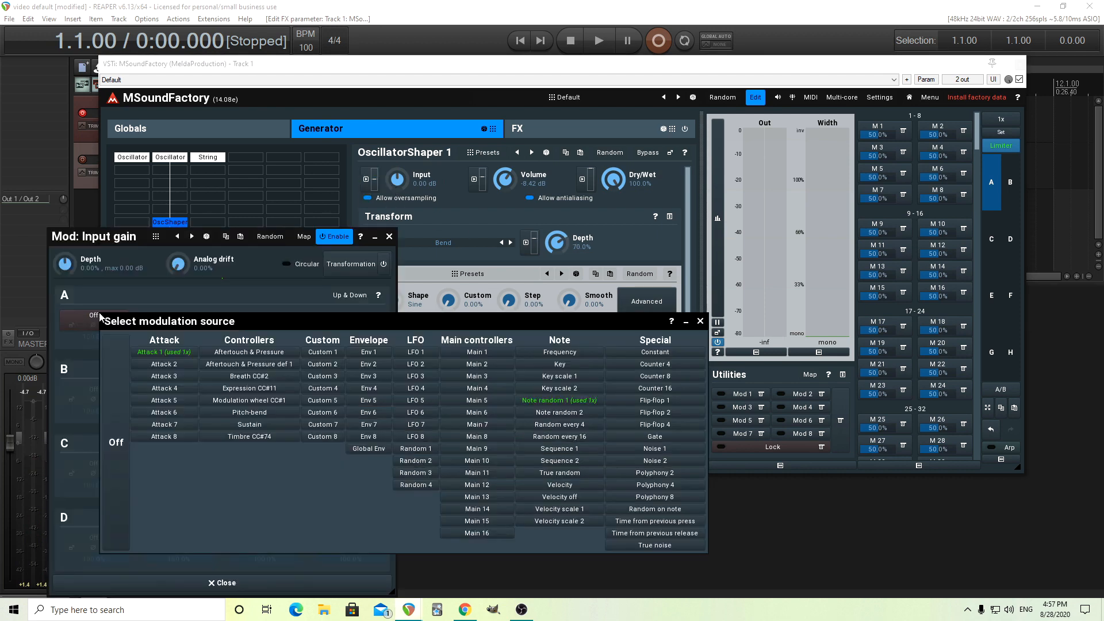
{"action": "left_click", "coordinate": [158, 363]}
Reshape the Attack 2 envelope to rise from 0% to 100% over 55 ms, and set the input gain modulation depth to 23.20%.
{"action": "left_click", "coordinate": [71, 326]}
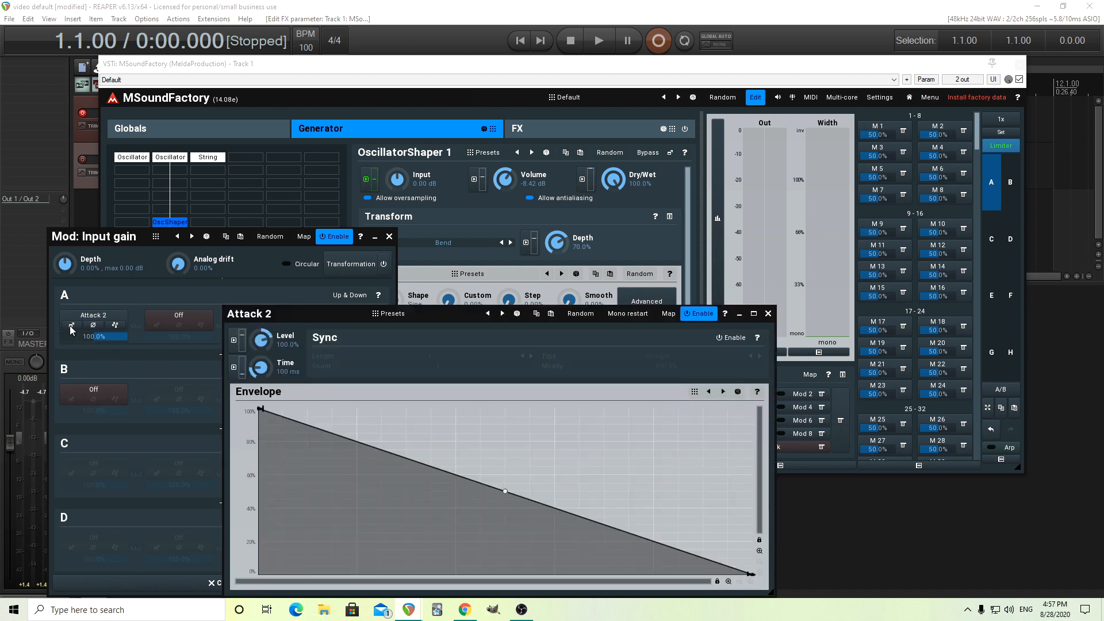
{"action": "left_click_drag", "start_coordinate": [260, 408], "coordinate": [261, 575]}
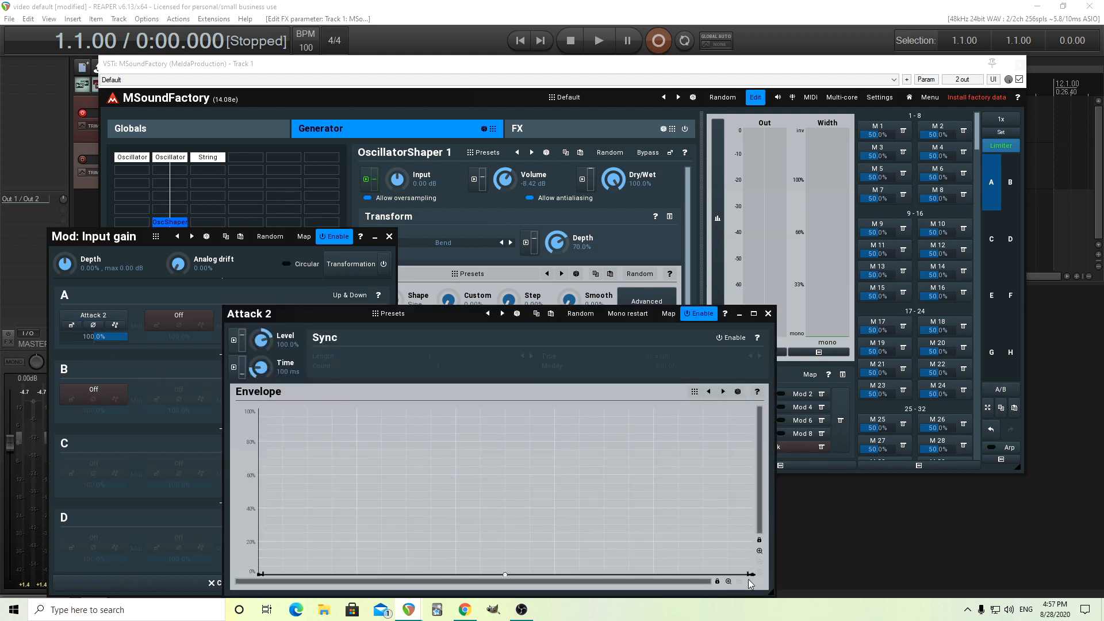
{"action": "left_click_drag", "start_coordinate": [753, 573], "coordinate": [741, 369]}
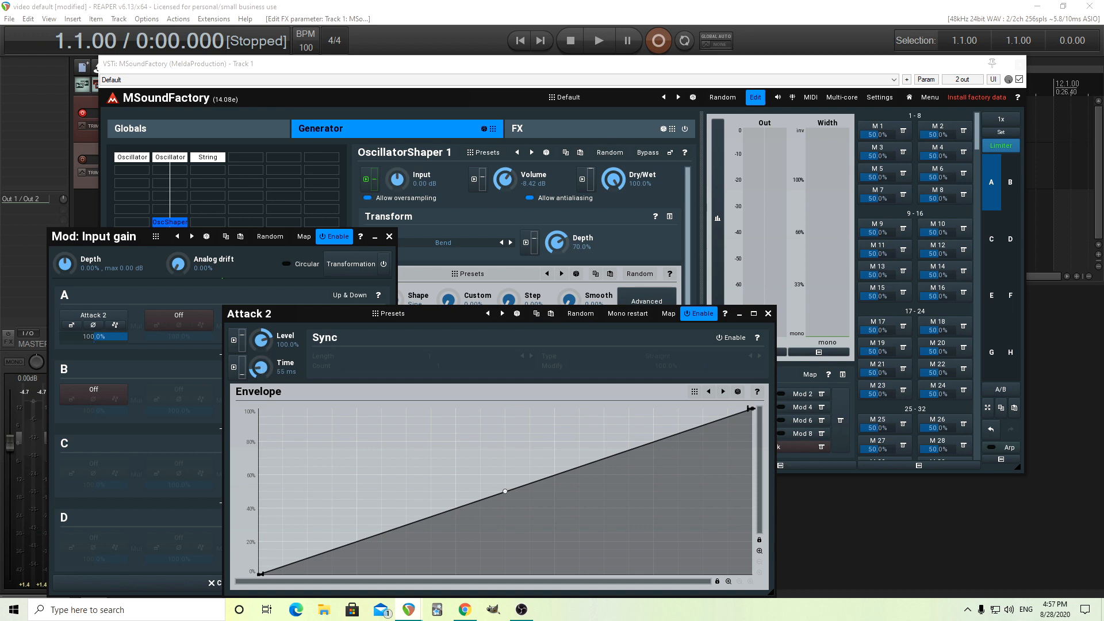
{"action": "left_click", "coordinate": [768, 314]}
{"action": "left_click_drag", "start_coordinate": [68, 270], "coordinate": [68, 265]}
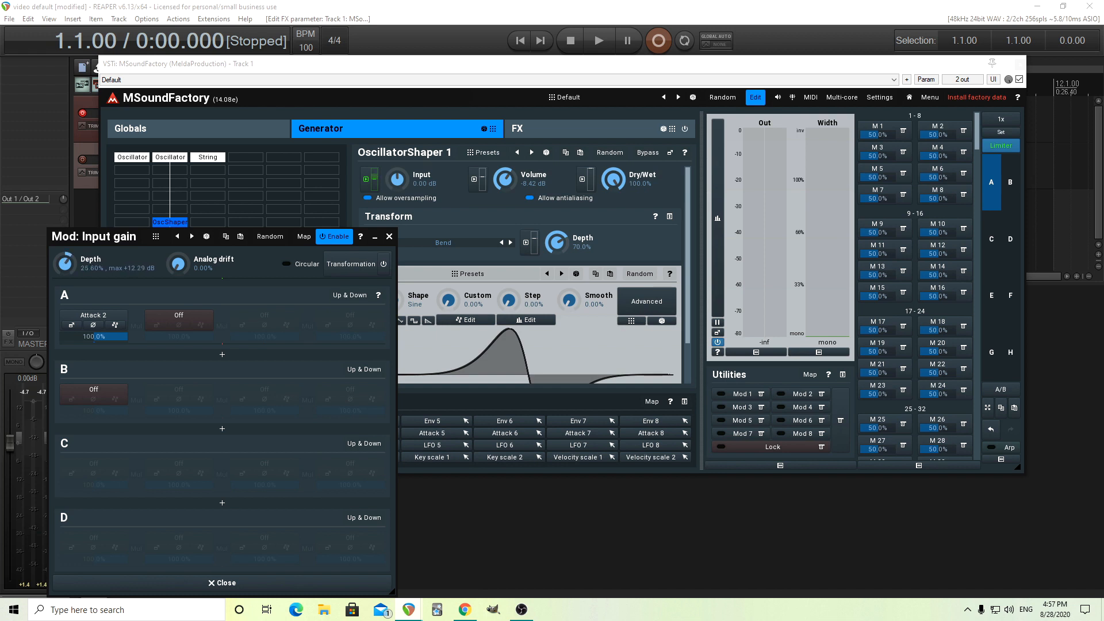
{"action": "left_click", "coordinate": [389, 236]}
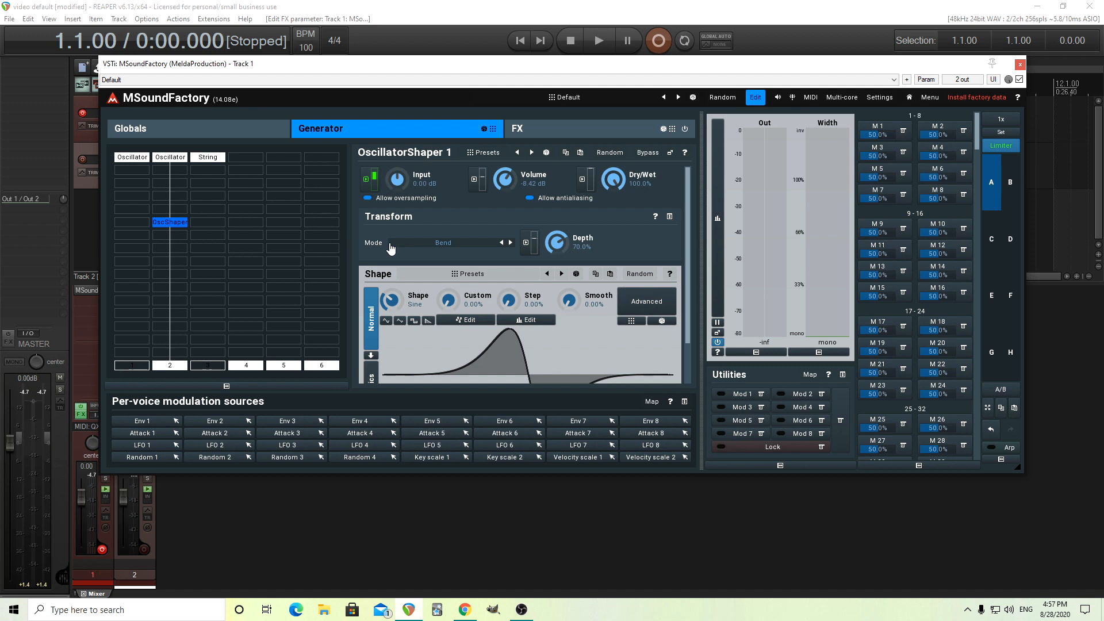
Audition Orchestral trumpet, trombone, French horn and bassoon presets for the second oscillator's shape, ending with Bassoon 2 loaded.
{"action": "left_click", "coordinate": [170, 157]}
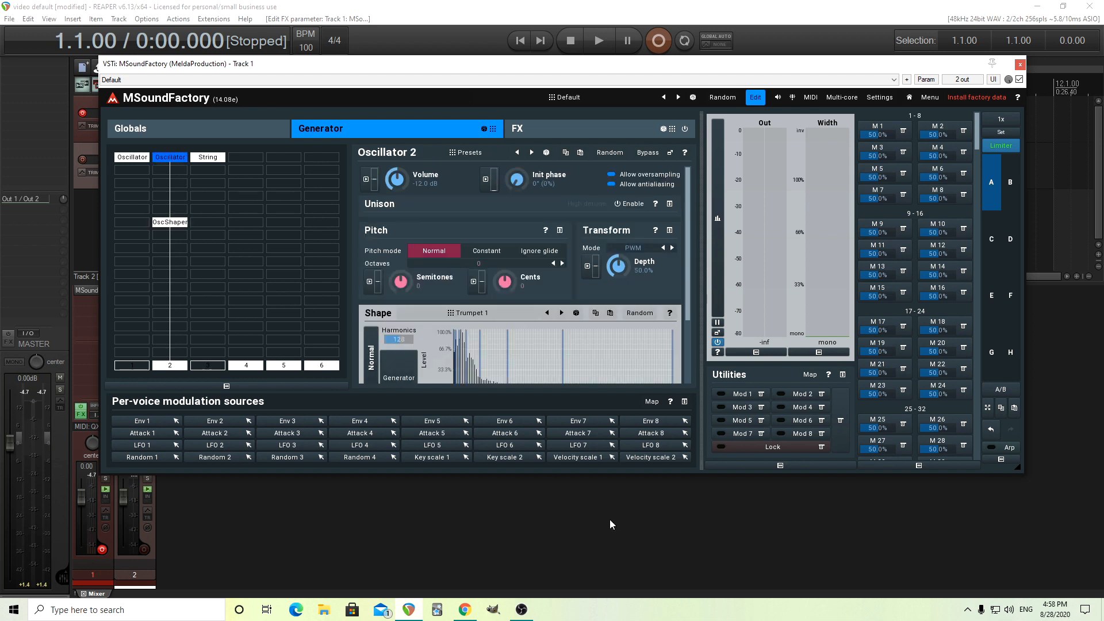
{"action": "left_click", "coordinate": [485, 314]}
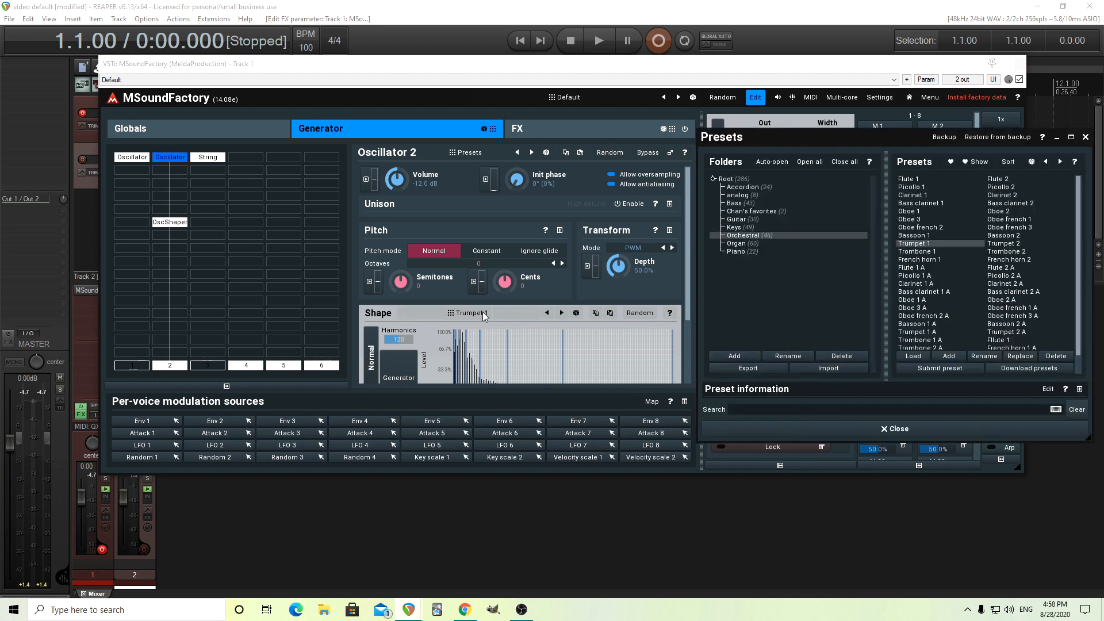
{"action": "left_click", "coordinate": [1001, 244]}
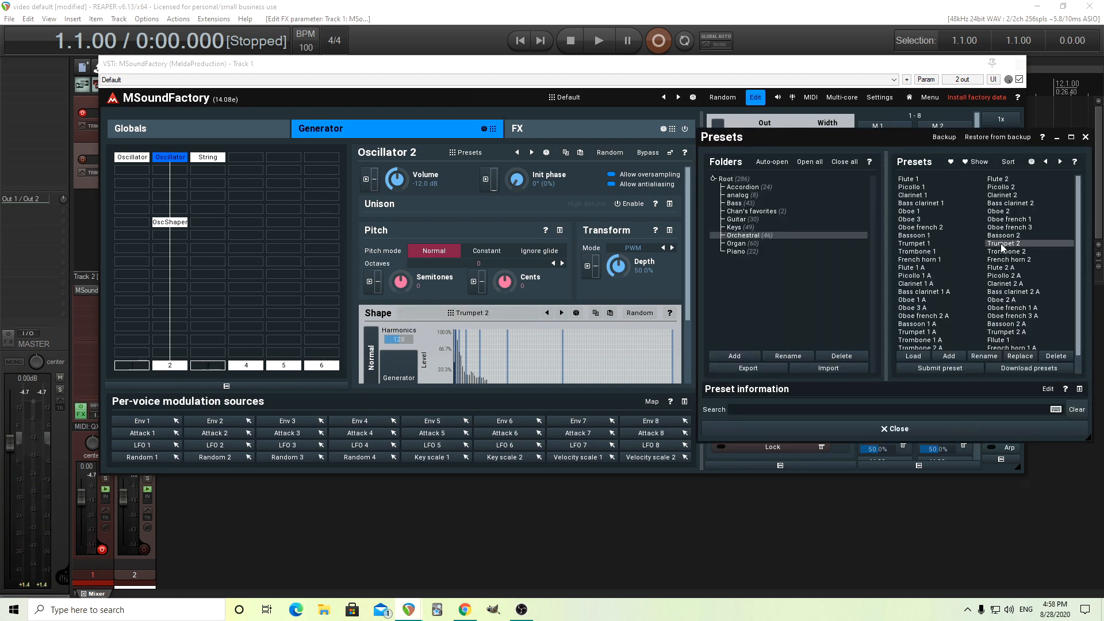
{"action": "left_click", "coordinate": [959, 253]}
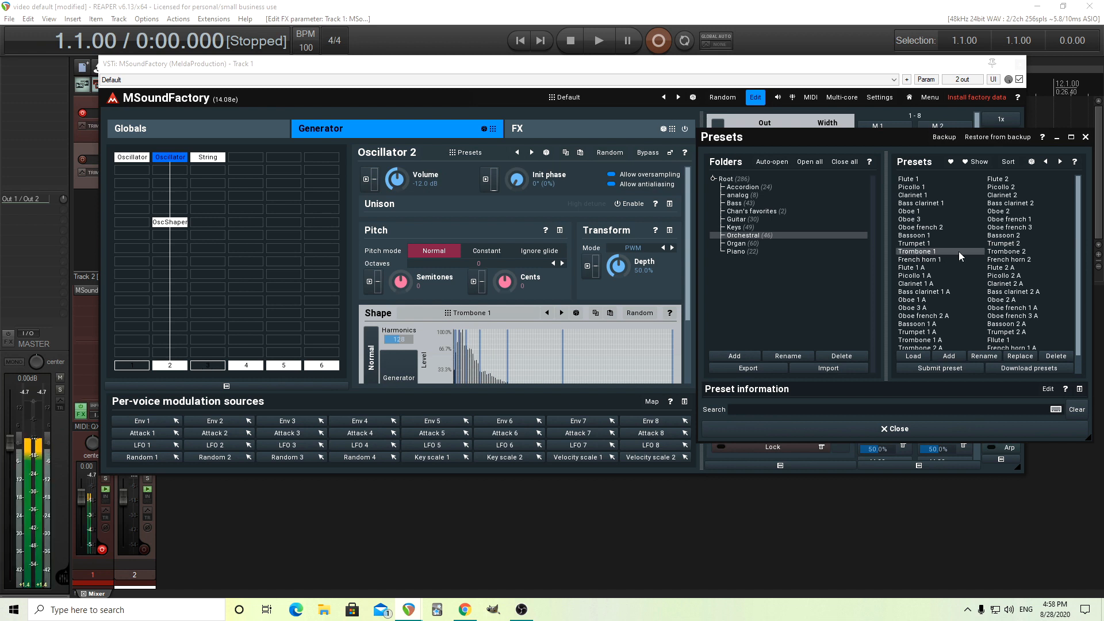
{"action": "left_click", "coordinate": [1005, 253]}
{"action": "left_click", "coordinate": [931, 262]}
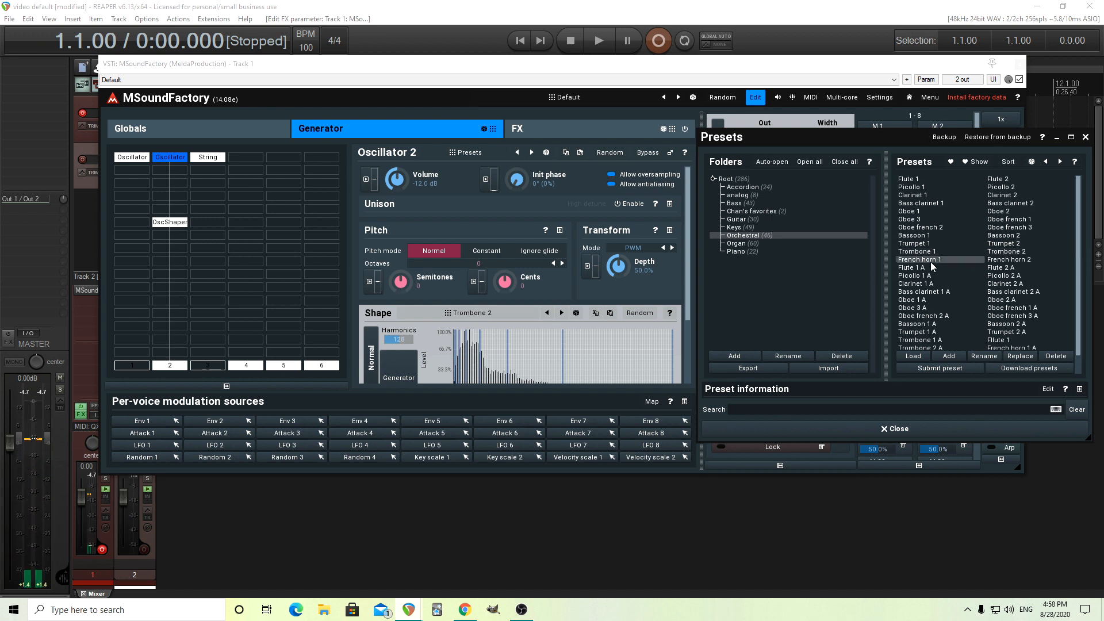
{"action": "left_click", "coordinate": [1007, 261]}
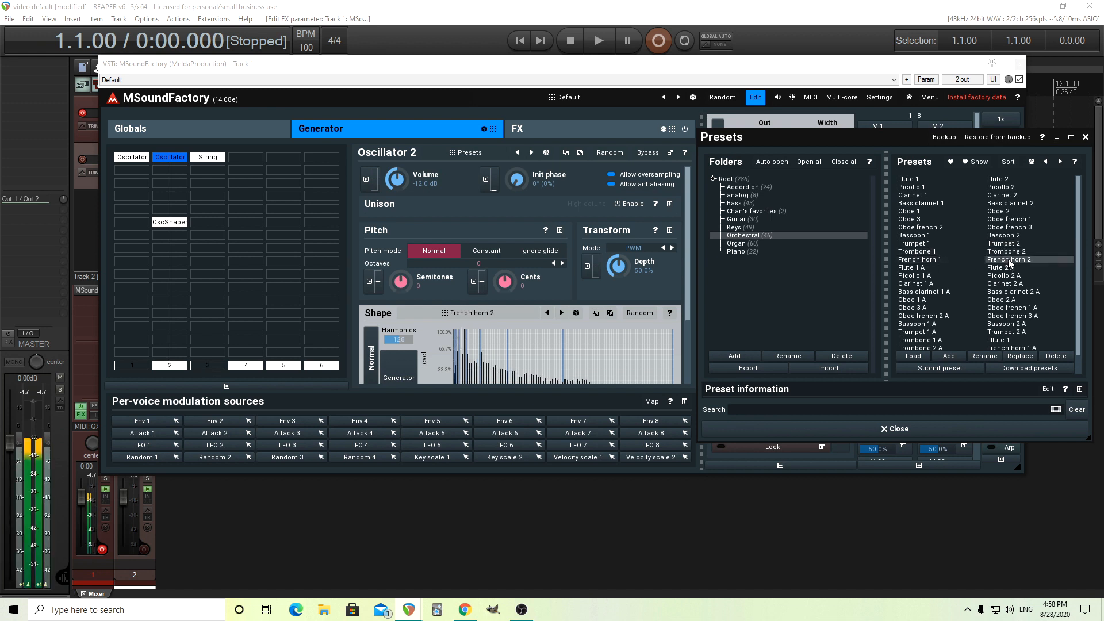
{"action": "left_click", "coordinate": [921, 236]}
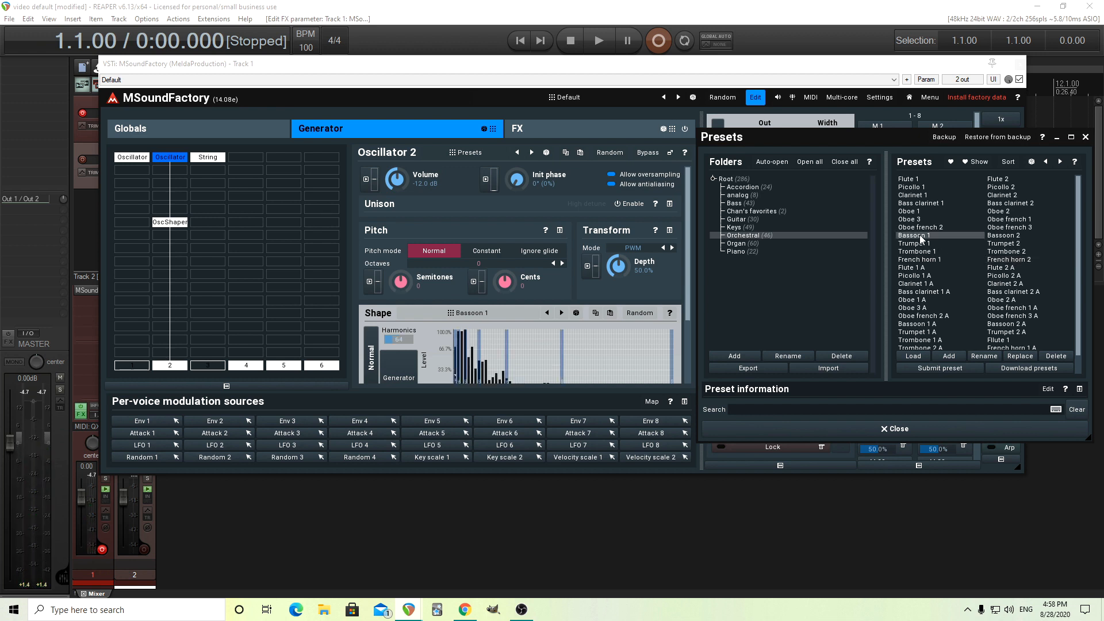
{"action": "left_click", "coordinate": [1006, 236]}
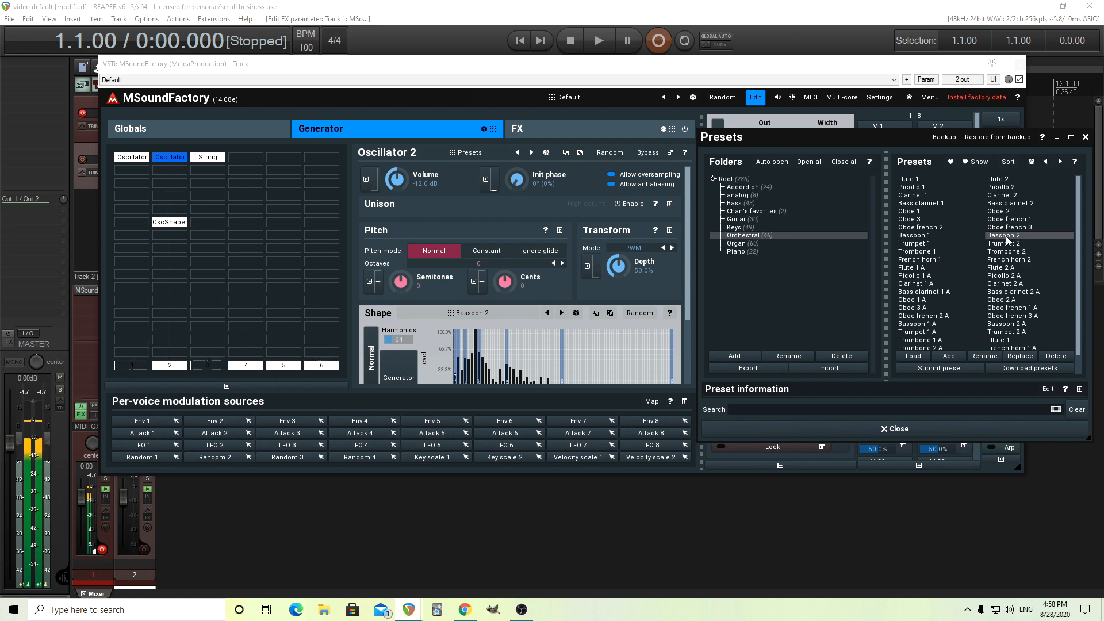
{"action": "left_click", "coordinate": [956, 431]}
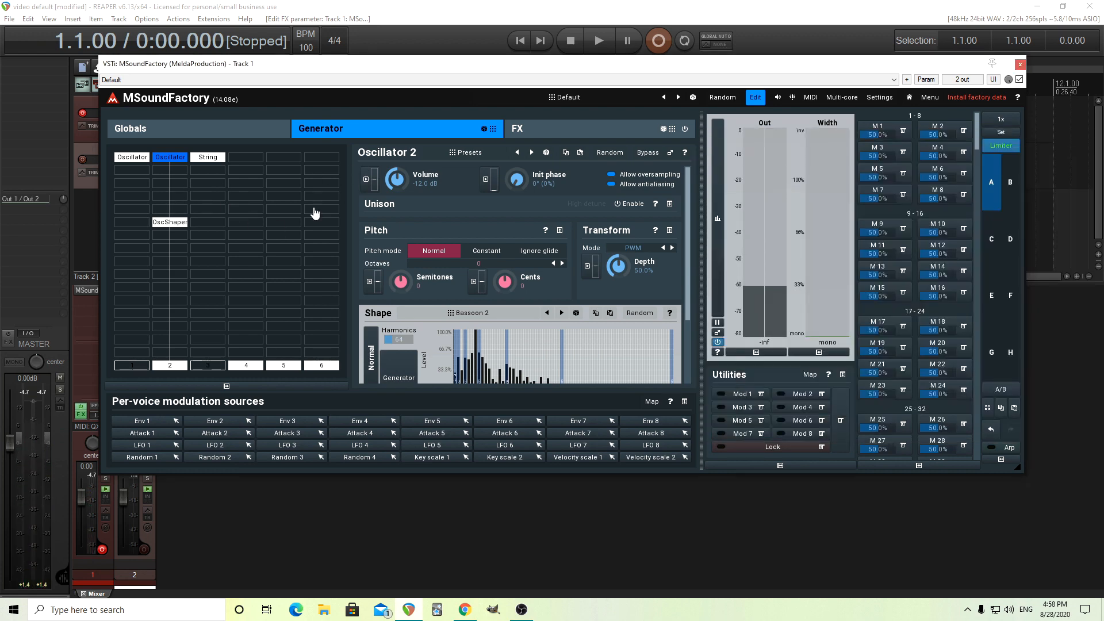
Set the OscillatorShaper's Bend depth to 59.6%.
{"action": "left_click", "coordinate": [172, 223]}
{"action": "left_click", "coordinate": [368, 181]}
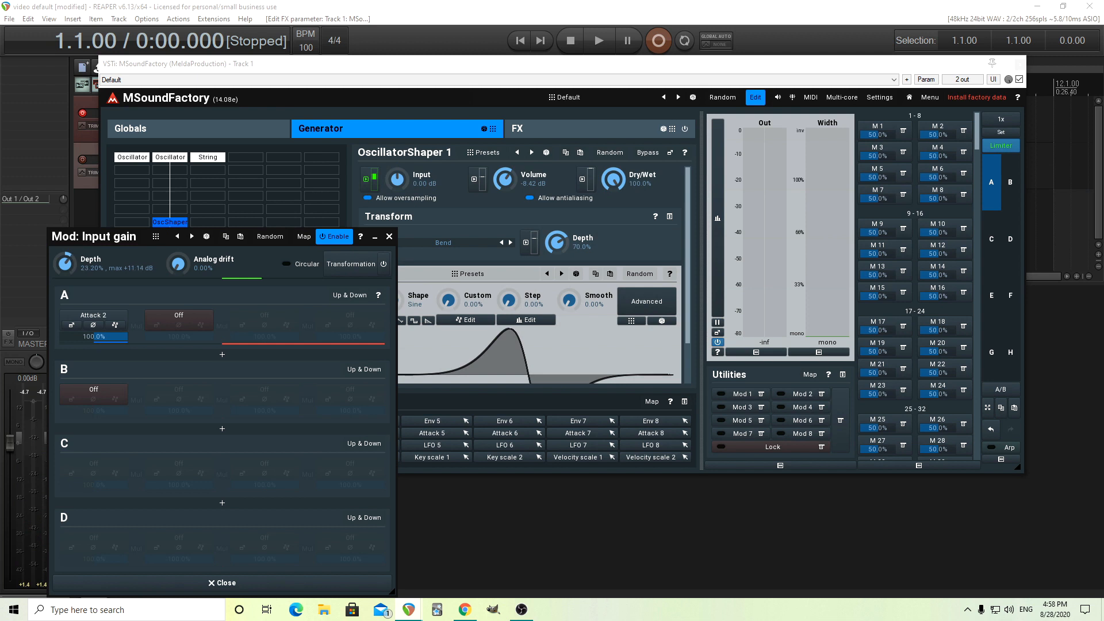
{"action": "mouse_move", "coordinate": [566, 237]}
{"action": "left_mouse_down"}
{"action": "mouse_move", "coordinate": [566, 253]}
{"action": "mouse_move", "coordinate": [561, 244]}
{"action": "left_mouse_up"}
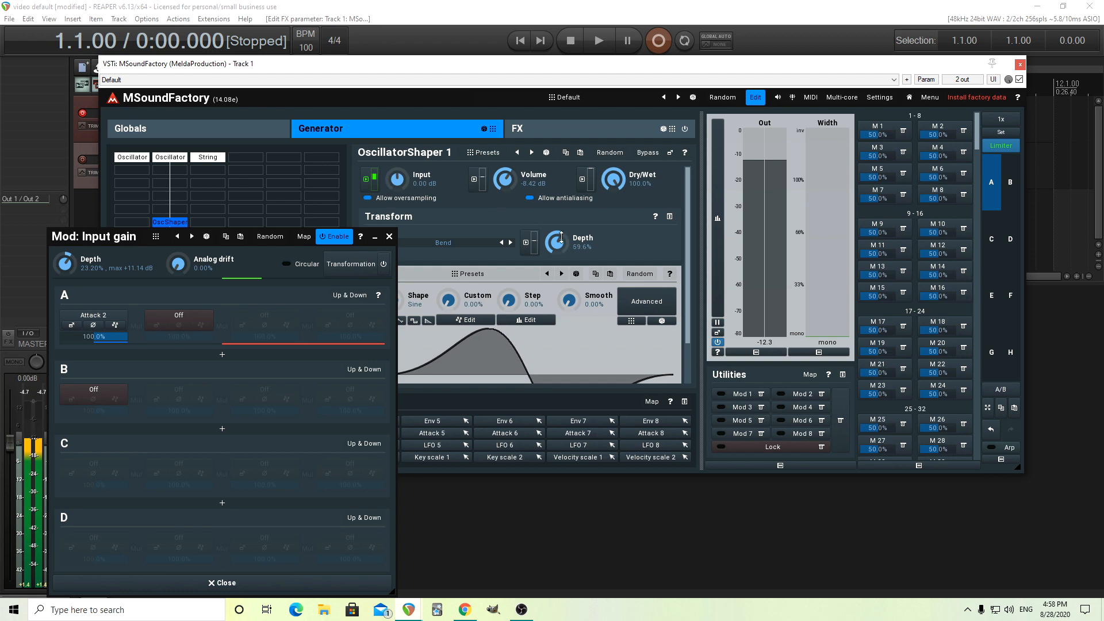
{"action": "left_click", "coordinate": [389, 236]}
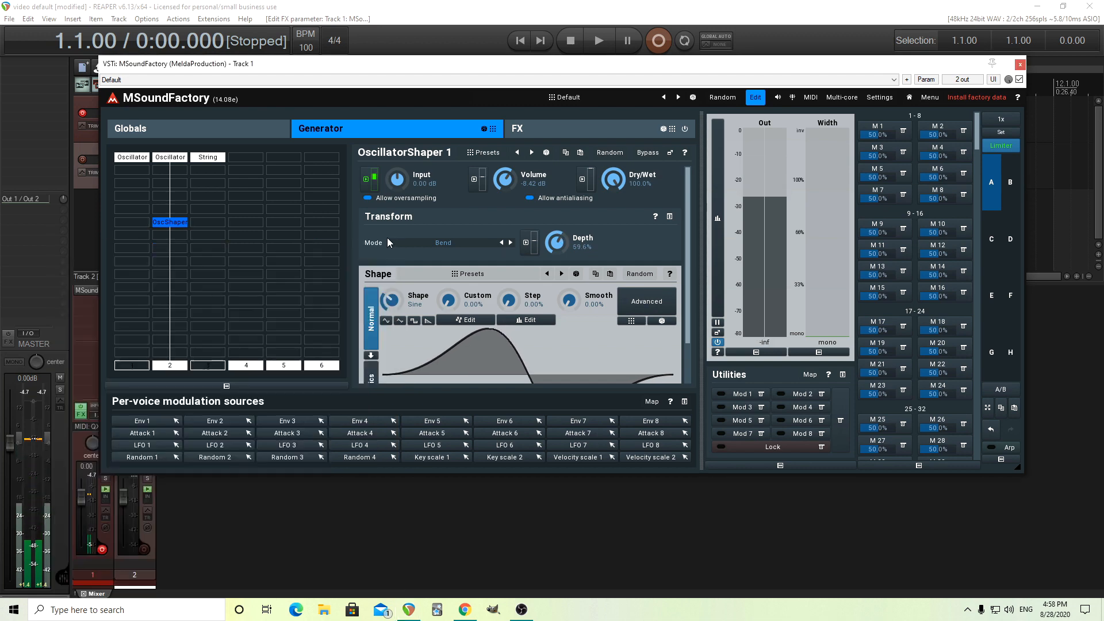
{"action": "left_click", "coordinate": [494, 273]}
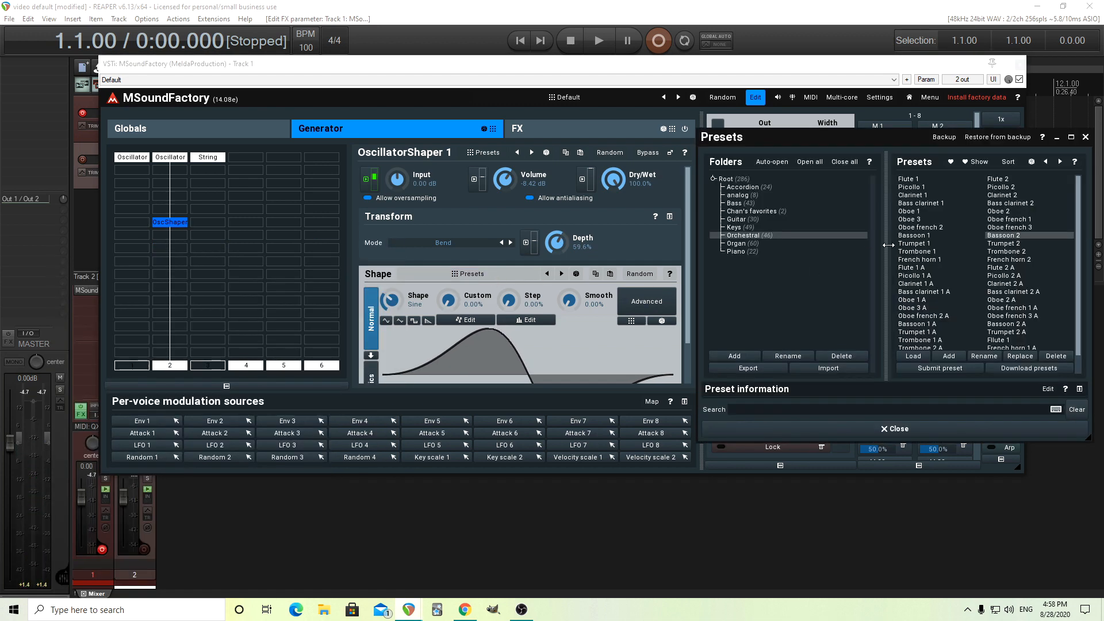
{"action": "left_click", "coordinate": [1086, 137]}
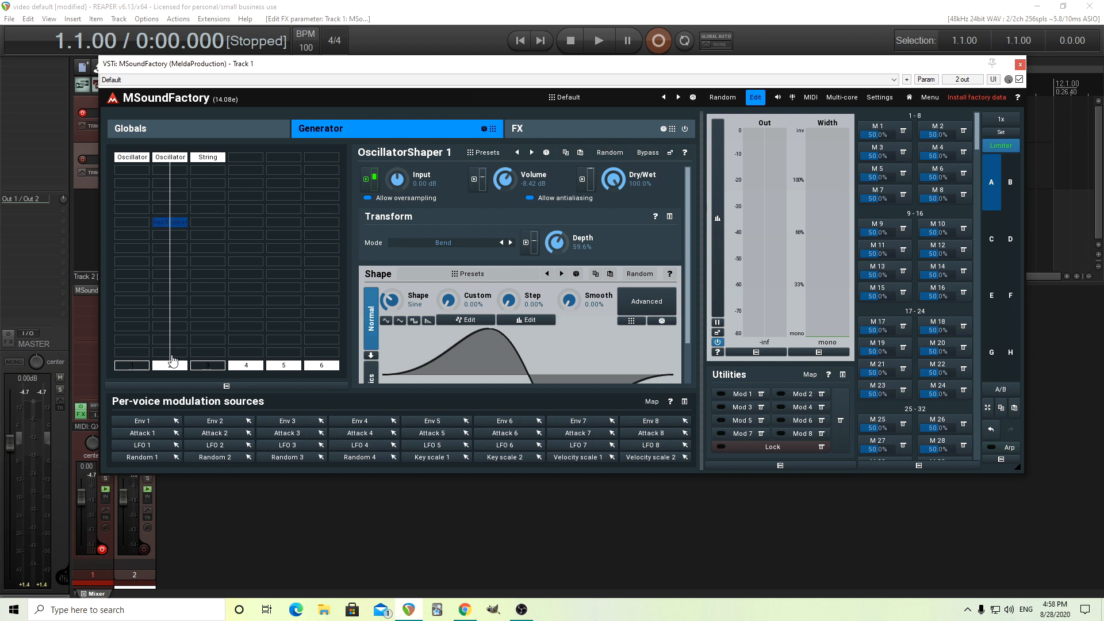
Activate the String column in place of the second oscillator's and move the OscillatorShaper to the same row beneath String.
{"action": "left_click", "coordinate": [203, 366]}
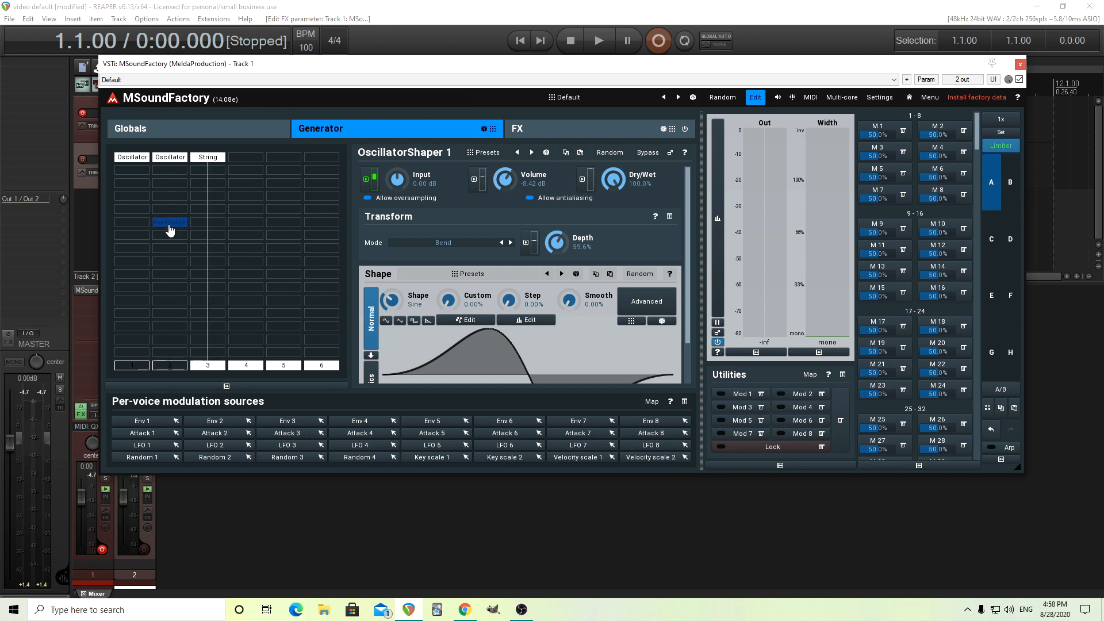
{"action": "left_click_drag", "start_coordinate": [171, 230], "coordinate": [213, 229]}
{"action": "left_click", "coordinate": [202, 159]}
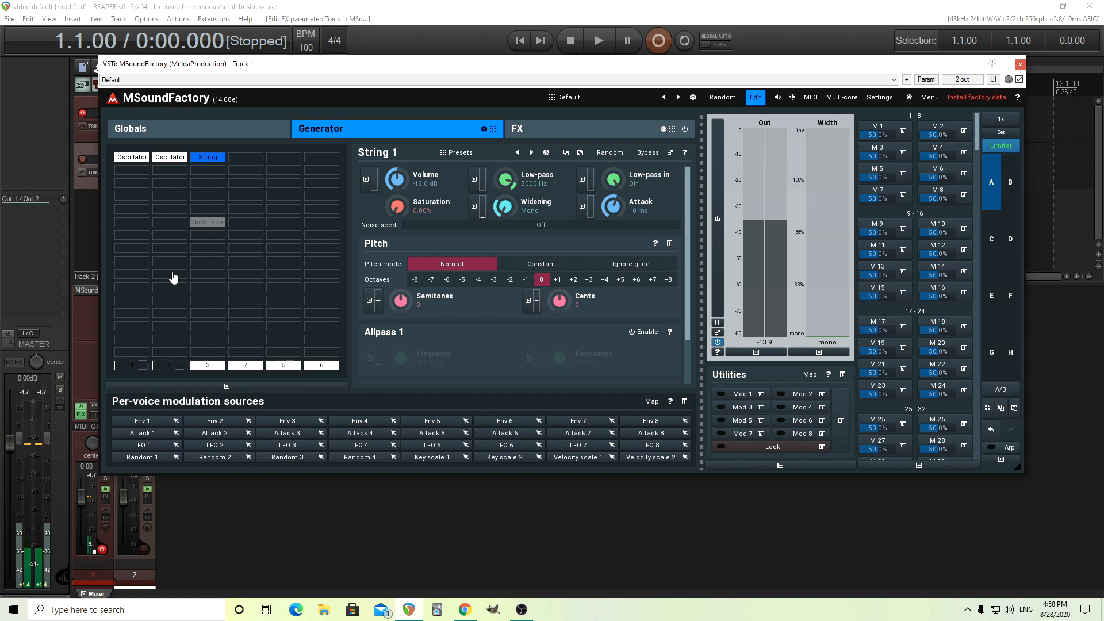
{"action": "left_click", "coordinate": [202, 223]}
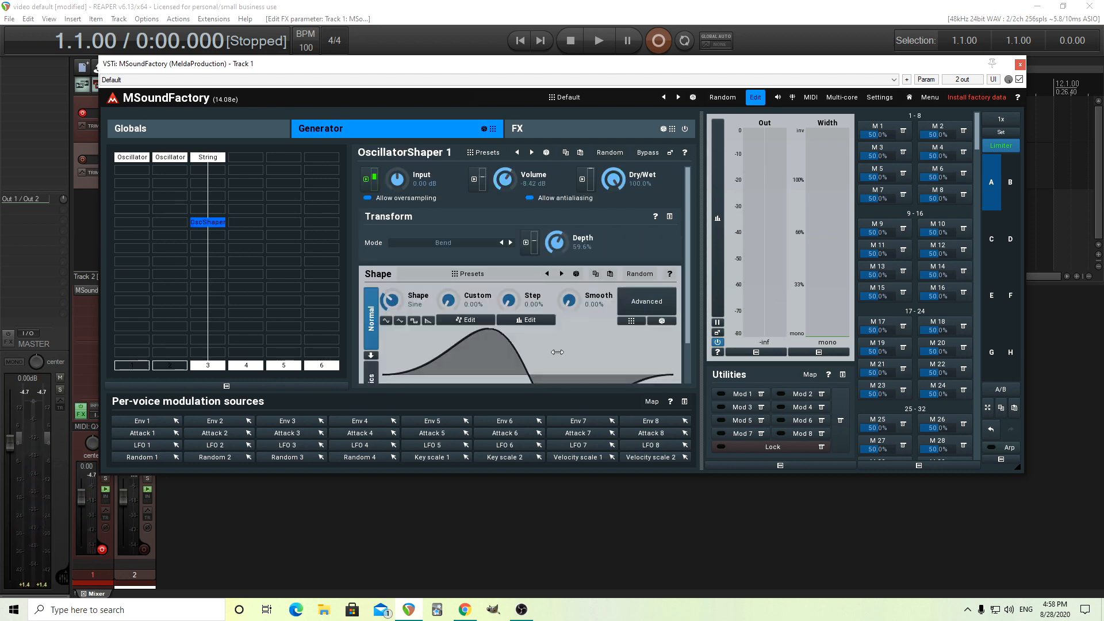
Reset the shaper's Bend depth to 50% and remove the Attack 2 modulation from its input gain, resetting the modulation depth.
{"action": "double_click", "coordinate": [557, 242]}
{"action": "left_click", "coordinate": [370, 183]}
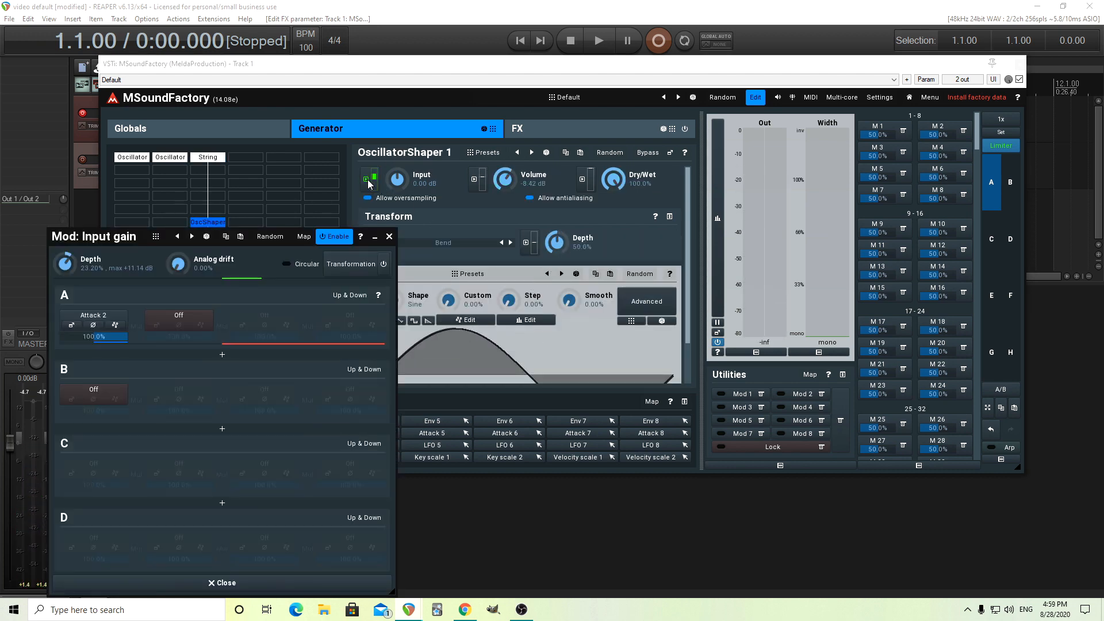
{"action": "left_click", "coordinate": [83, 315]}
{"action": "left_click", "coordinate": [93, 363]}
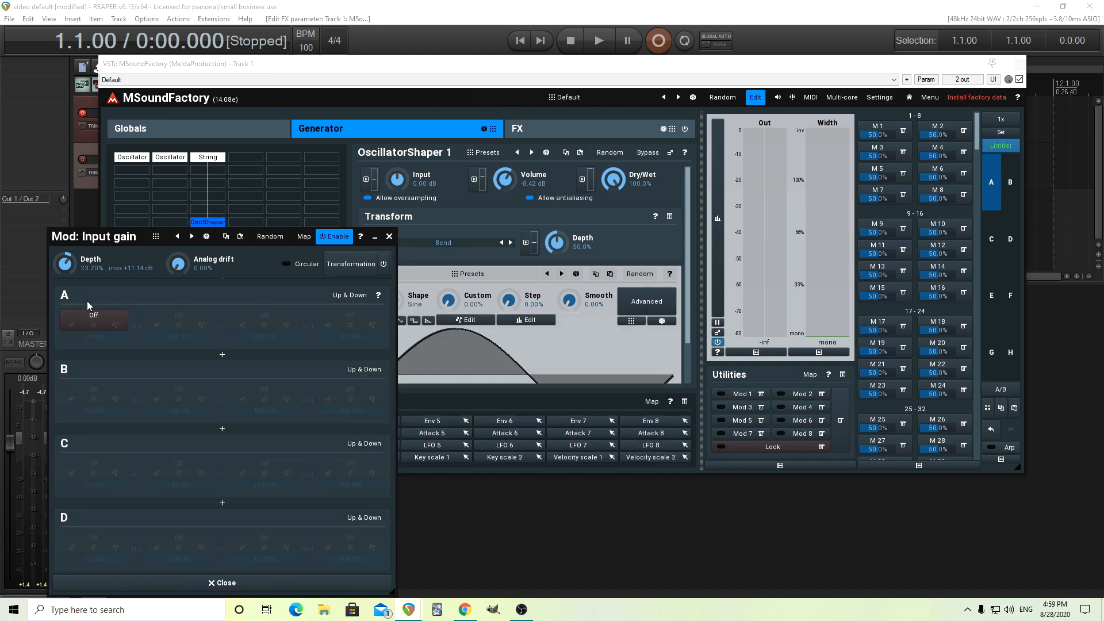
{"action": "double_click", "coordinate": [79, 264]}
{"action": "left_click", "coordinate": [389, 237]}
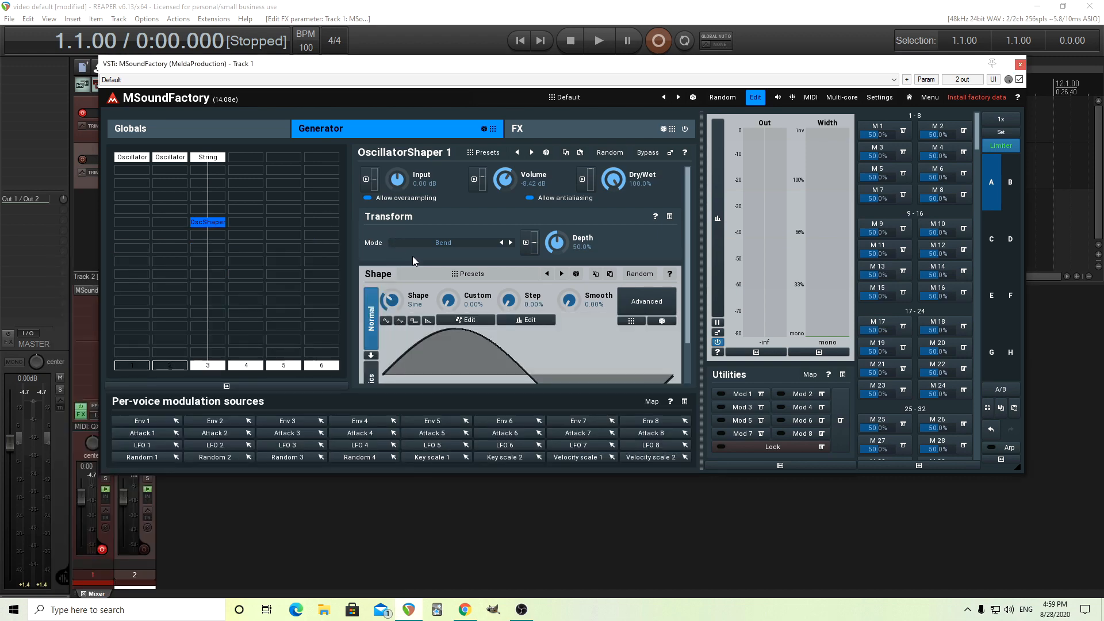
Audition Keys presets Mark I 1, Mark II 2 and Wurli 1, 2 and 4 as the shaper's shape, ending with Wurli 3 loaded.
{"action": "left_click", "coordinate": [480, 276]}
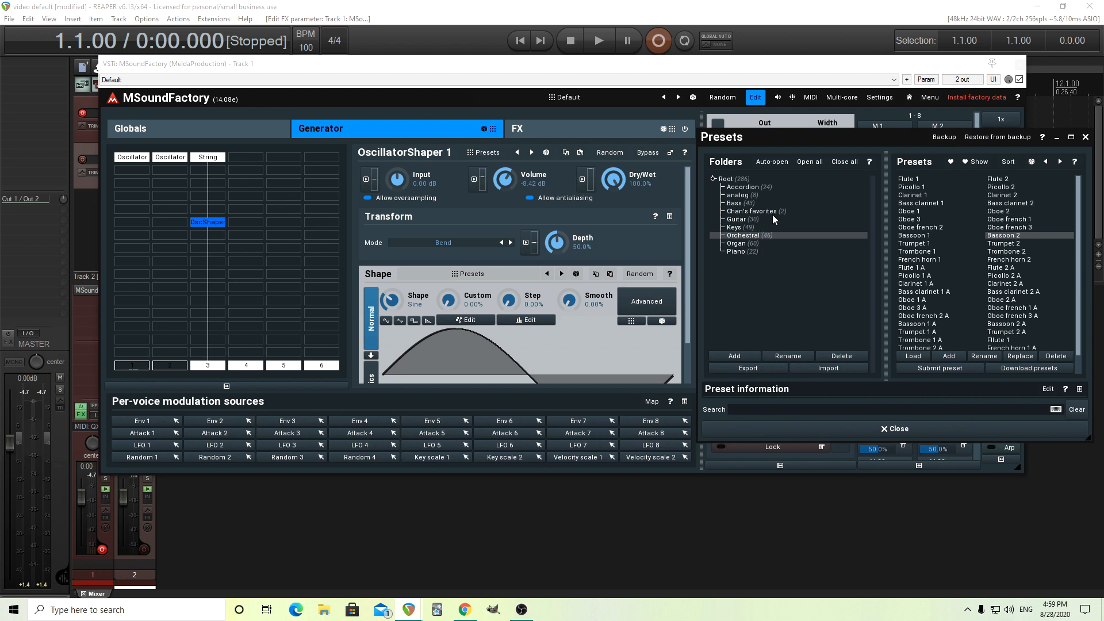
{"action": "left_click", "coordinate": [739, 227]}
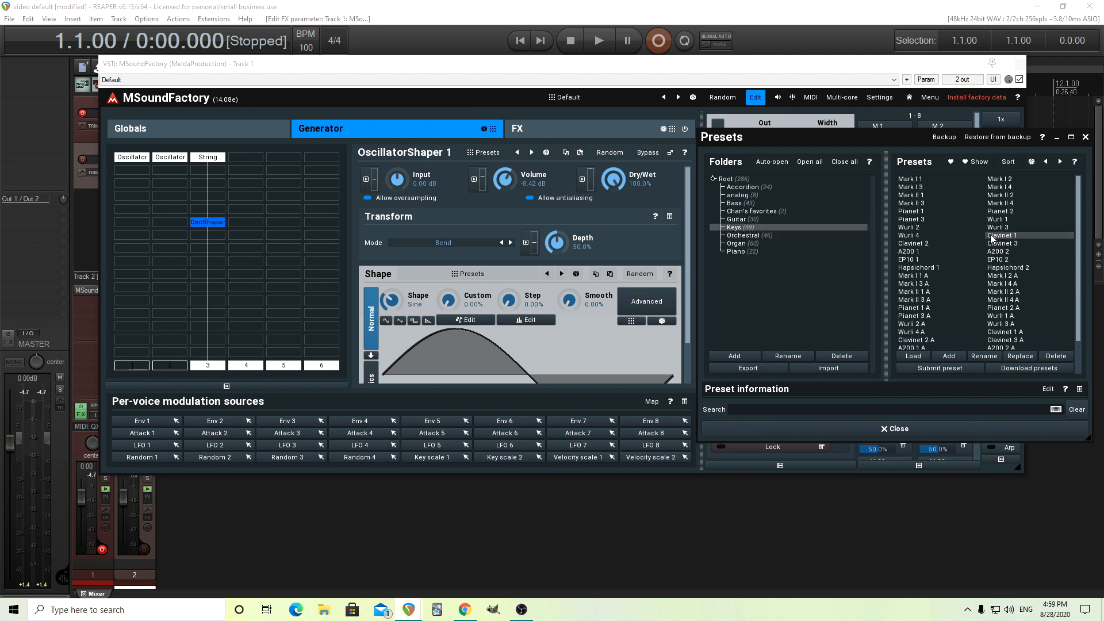
{"action": "left_click", "coordinate": [914, 180]}
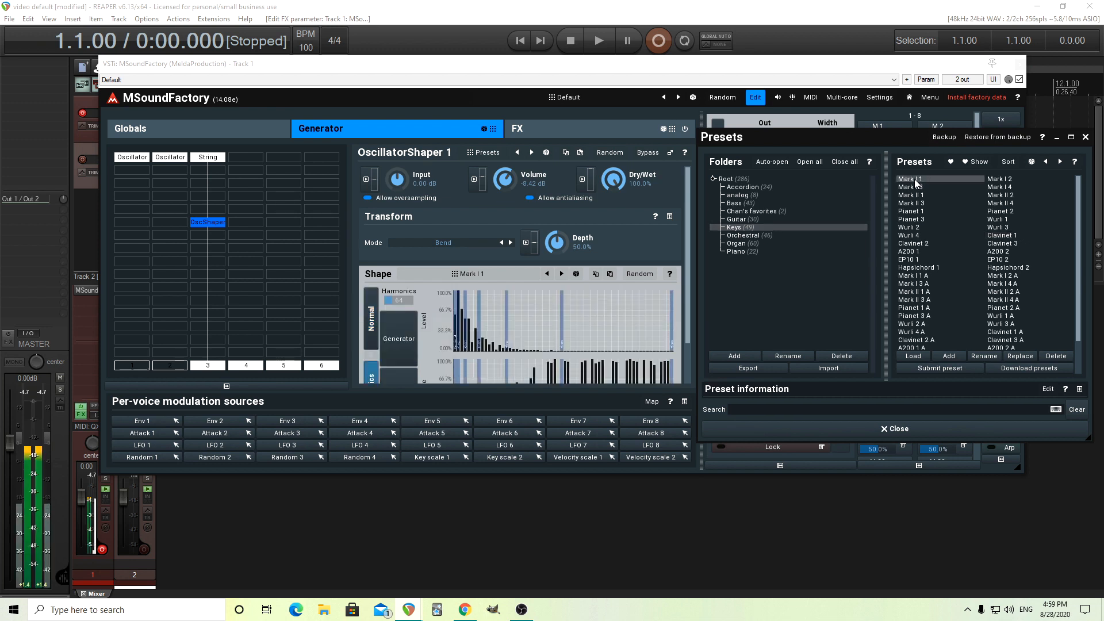
{"action": "left_click", "coordinate": [1005, 195]}
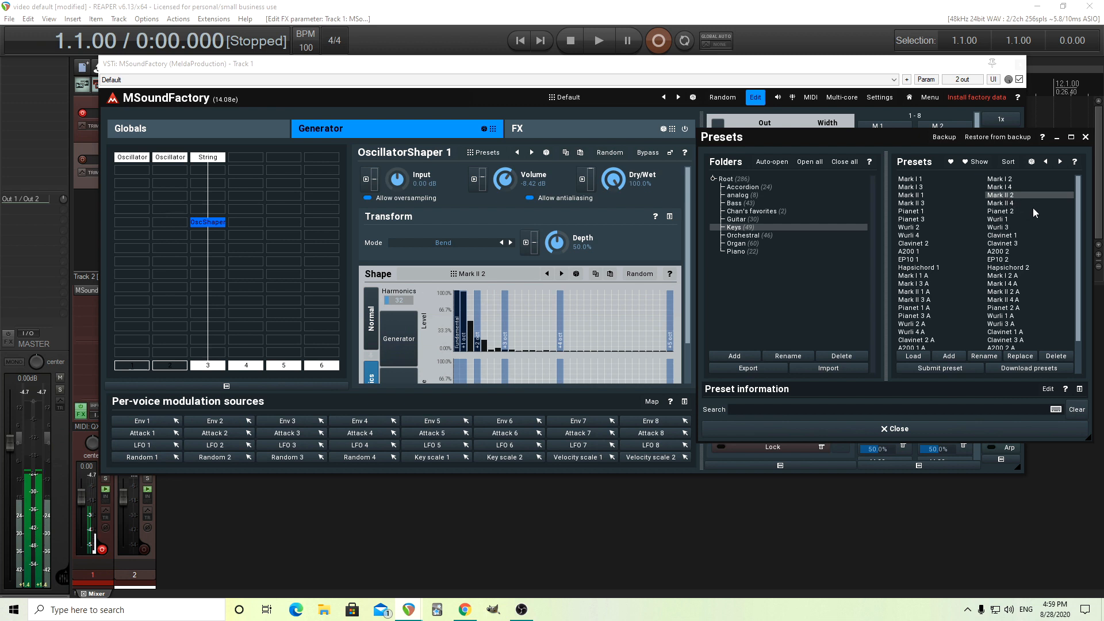
{"action": "left_click", "coordinate": [999, 220]}
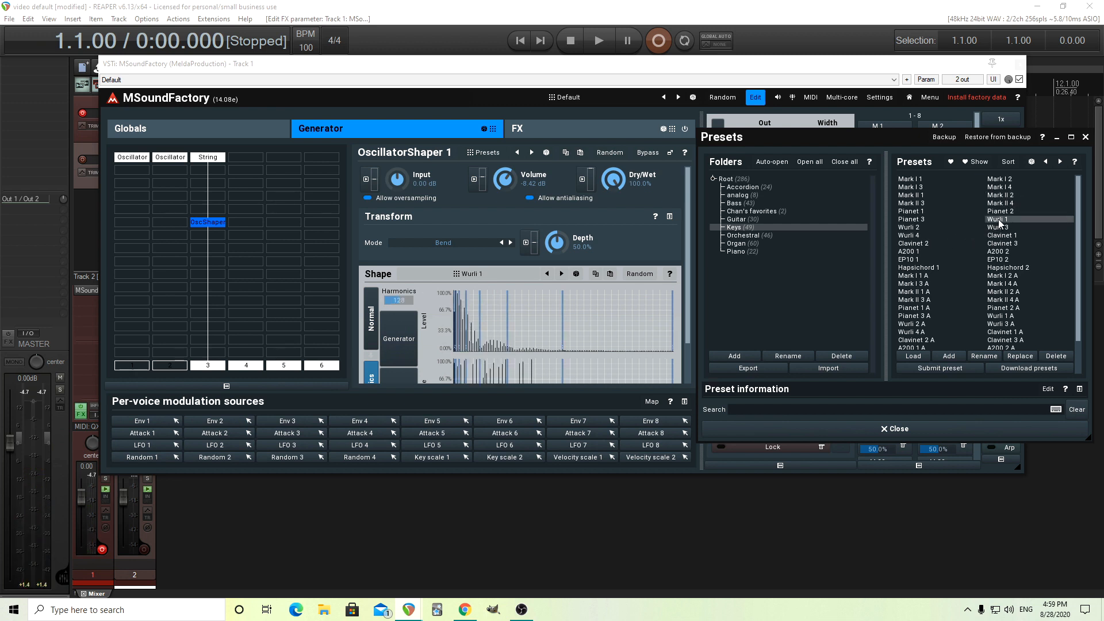
{"action": "left_click", "coordinate": [915, 227]}
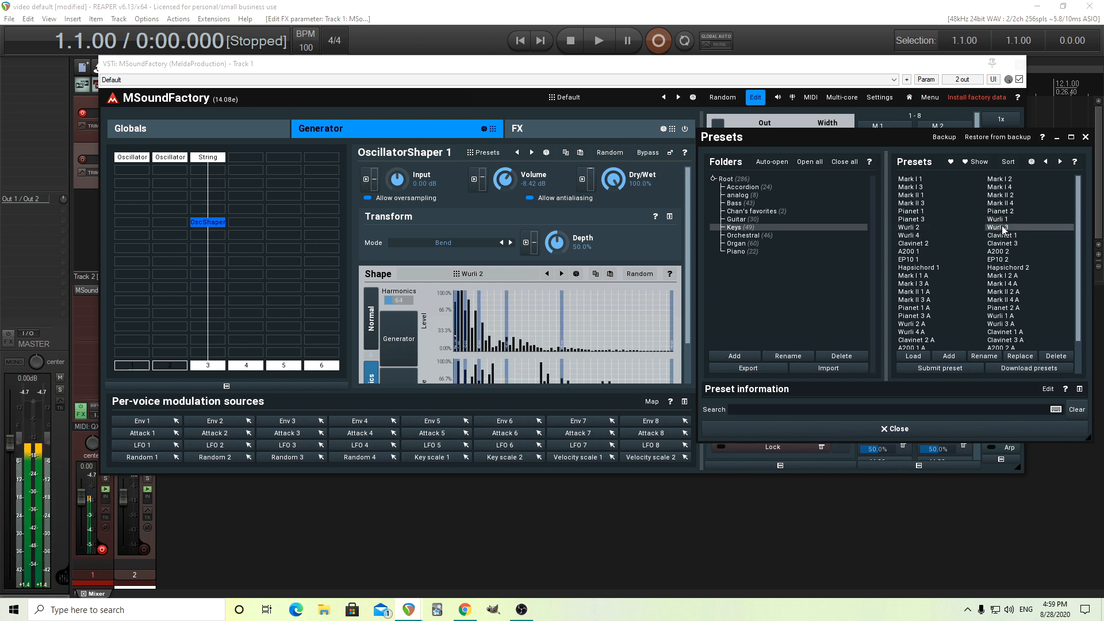
{"action": "left_click", "coordinate": [918, 236]}
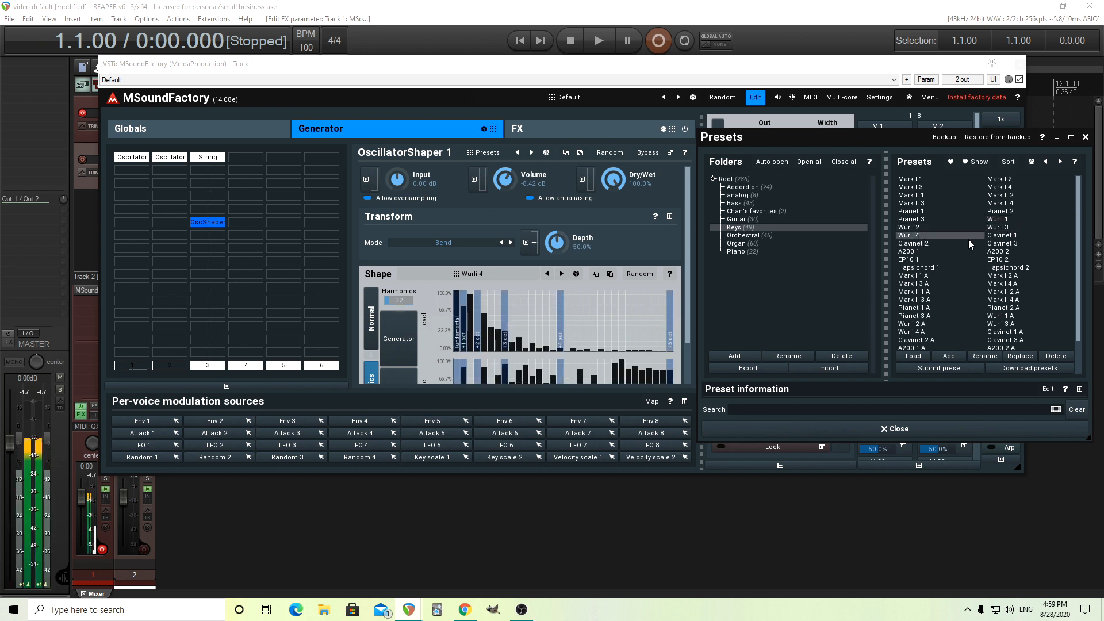
{"action": "left_click", "coordinate": [998, 227]}
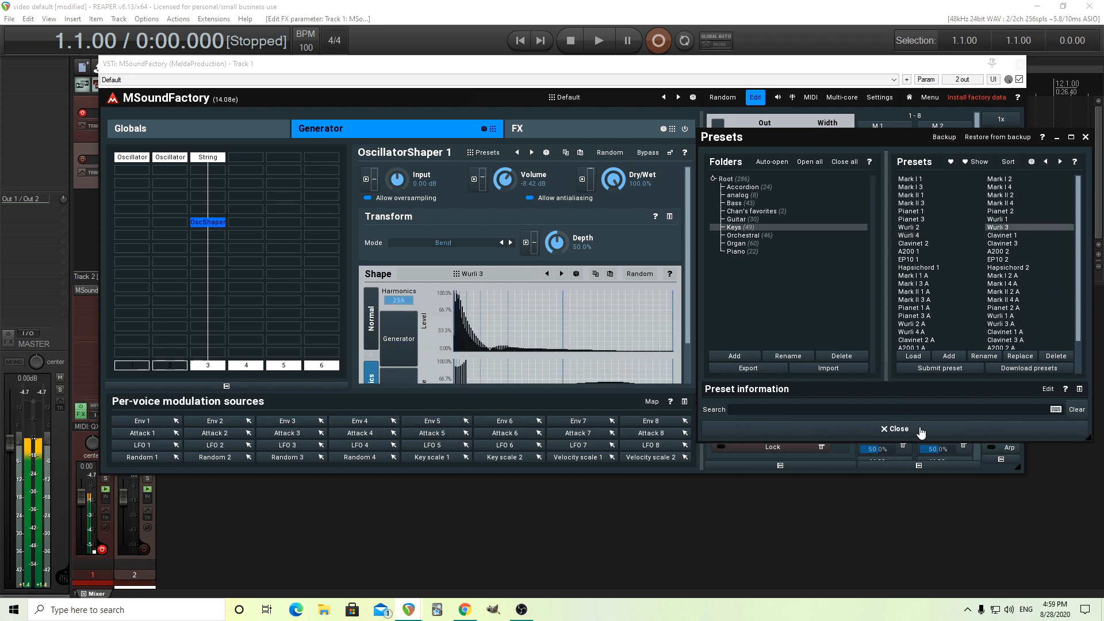
Set the OscillatorShaper's input gain to +5.18 dB and volume to -11.2 dB, comparing the sound against bypass.
{"action": "left_click", "coordinate": [919, 428]}
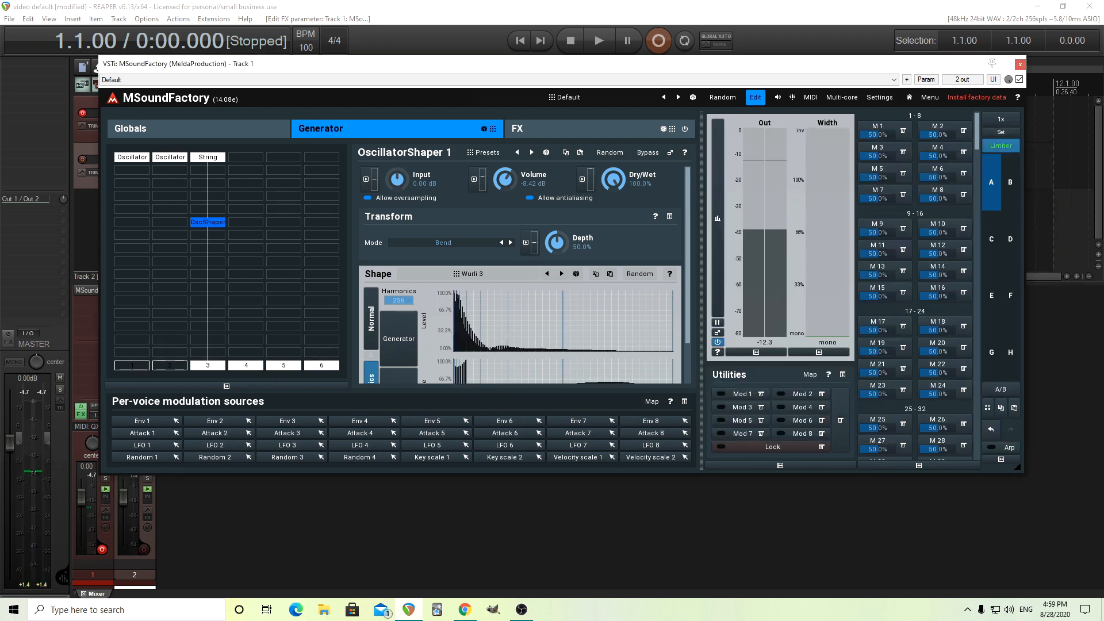
{"action": "left_click_drag", "start_coordinate": [397, 180], "coordinate": [397, 169]}
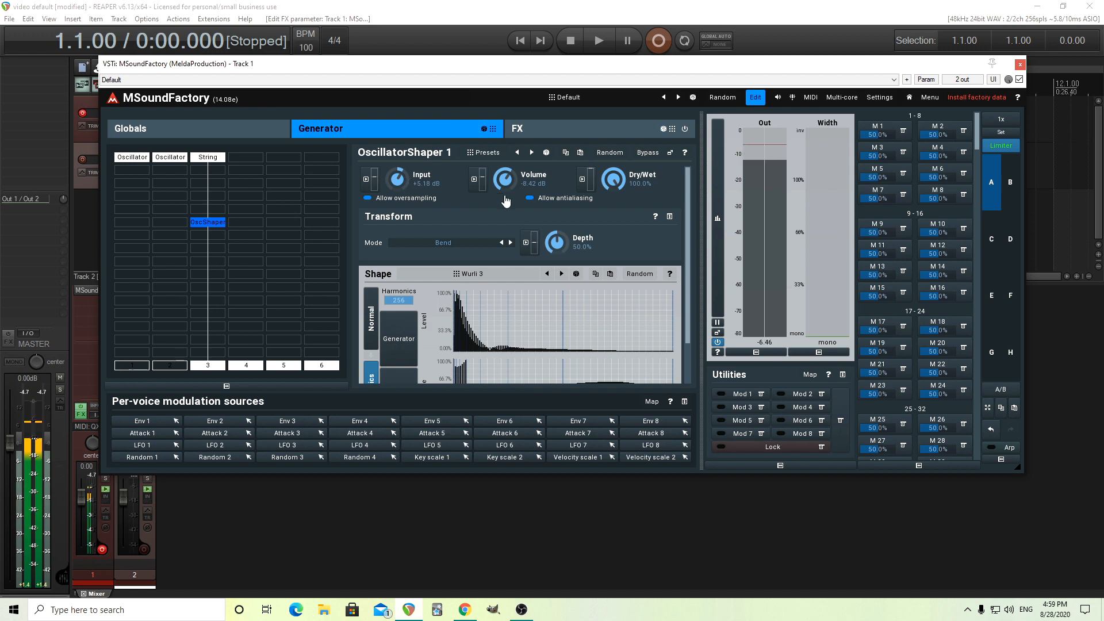
{"action": "left_click_drag", "start_coordinate": [505, 180], "coordinate": [505, 191]}
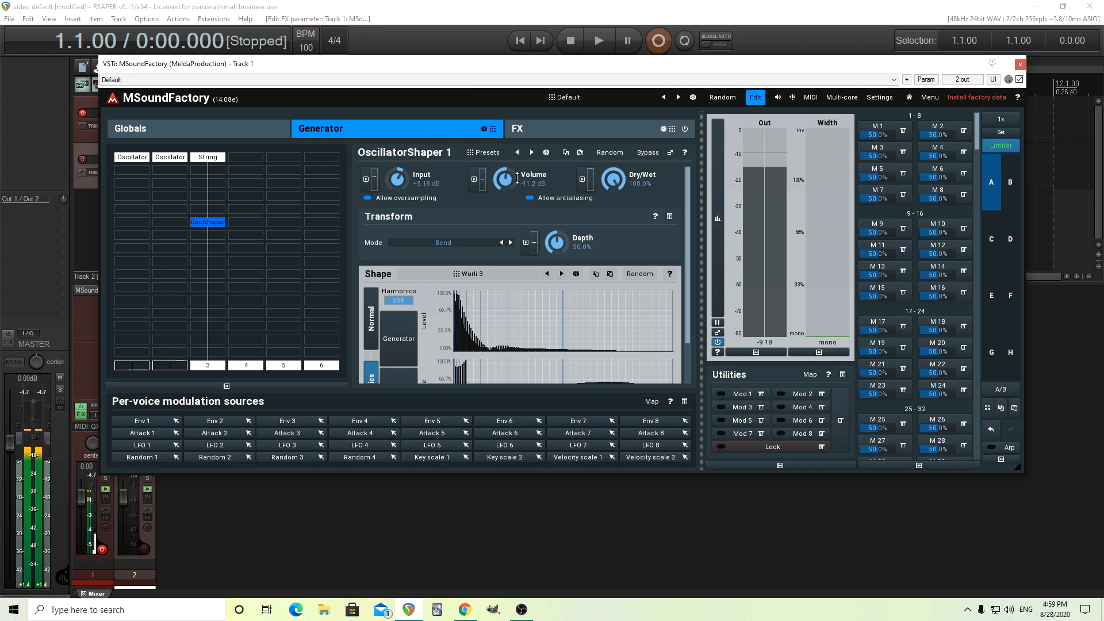
{"action": "left_click", "coordinate": [651, 154]}
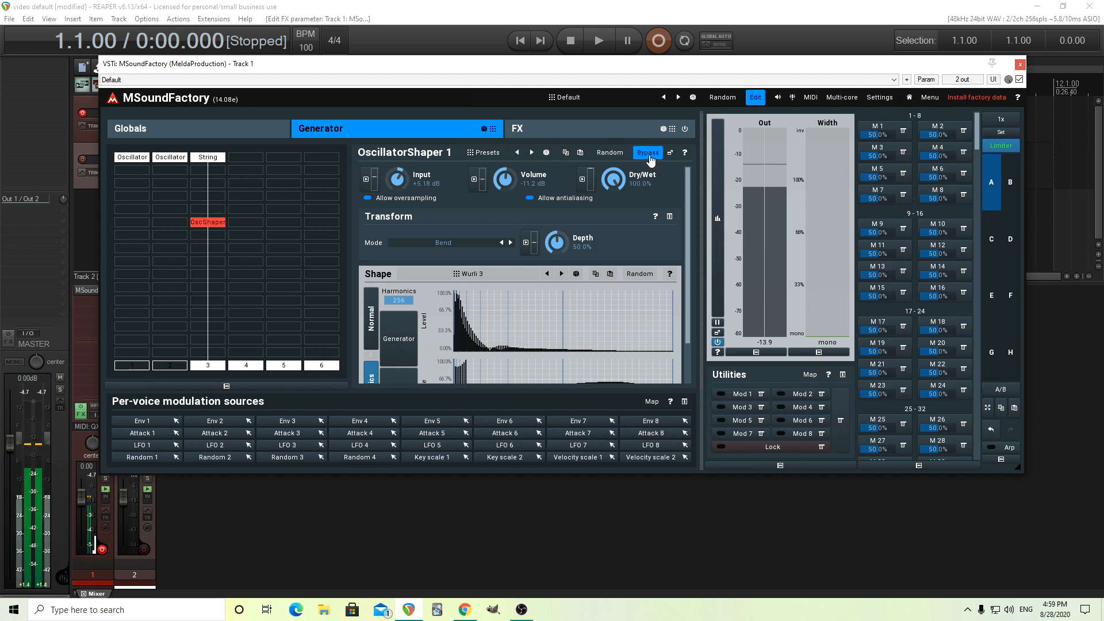
{"action": "left_click", "coordinate": [651, 154]}
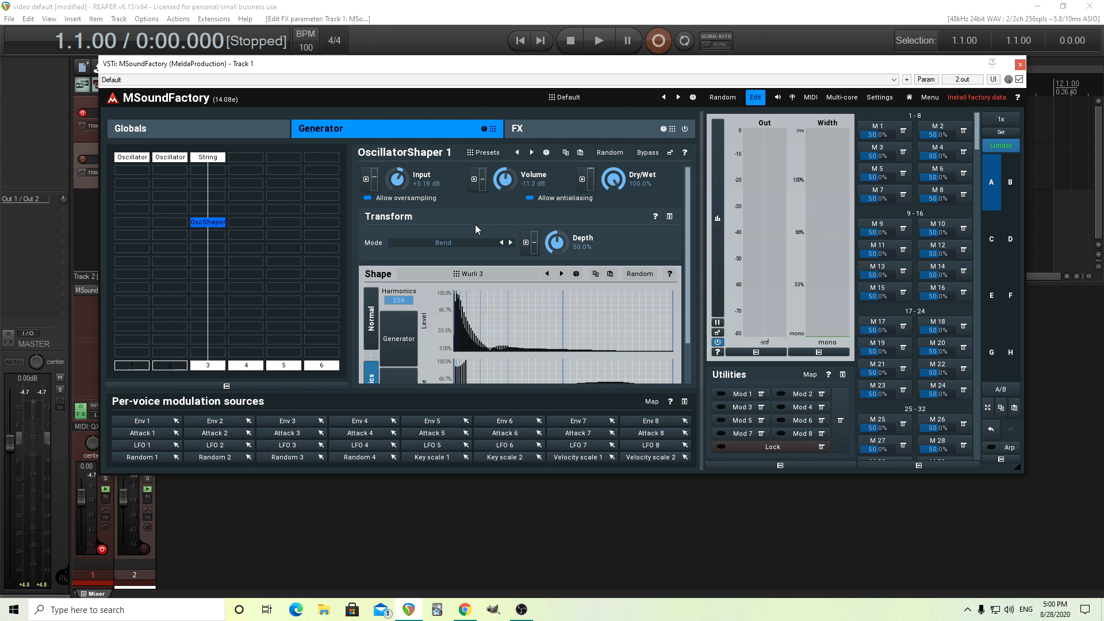
Add a sine-shaped Oscillator at the head of the fourth column and move the OscillatorShaper into that column beneath it.
{"action": "double_click", "coordinate": [247, 156]}
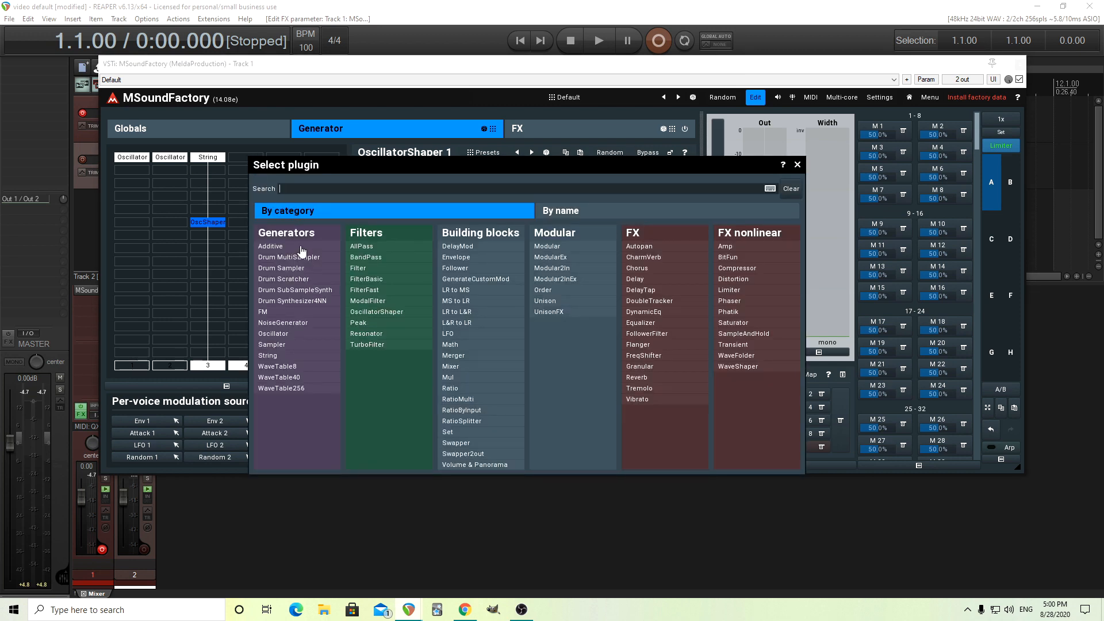
{"action": "left_click", "coordinate": [274, 334]}
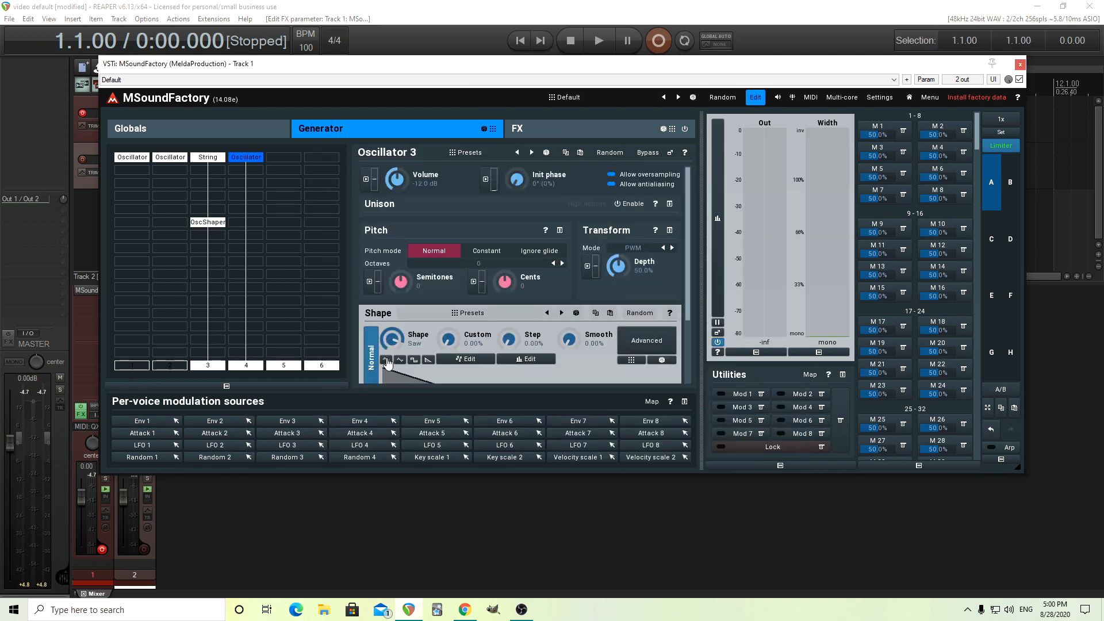
{"action": "left_click", "coordinate": [412, 360]}
{"action": "left_click_drag", "start_coordinate": [687, 295], "coordinate": [681, 273]}
{"action": "left_click_drag", "start_coordinate": [216, 223], "coordinate": [242, 221]}
Load the Default preset from the Root folder as the shaper's shape and reset its input gain to 0 dB.
{"action": "left_click", "coordinate": [488, 274]}
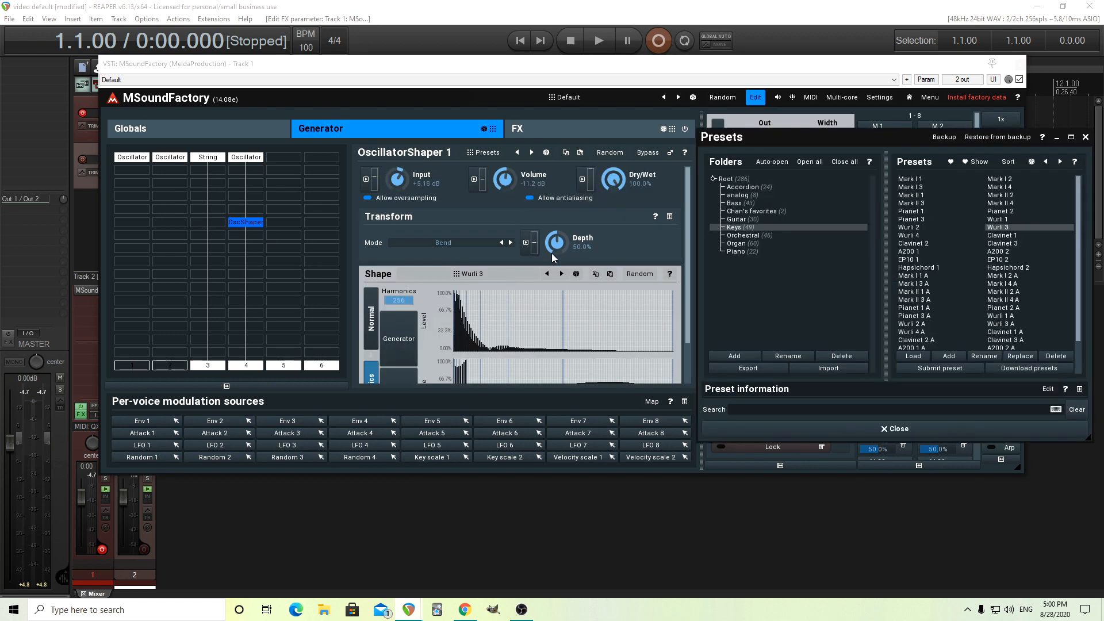
{"action": "left_click", "coordinate": [725, 179]}
{"action": "left_click", "coordinate": [908, 179]}
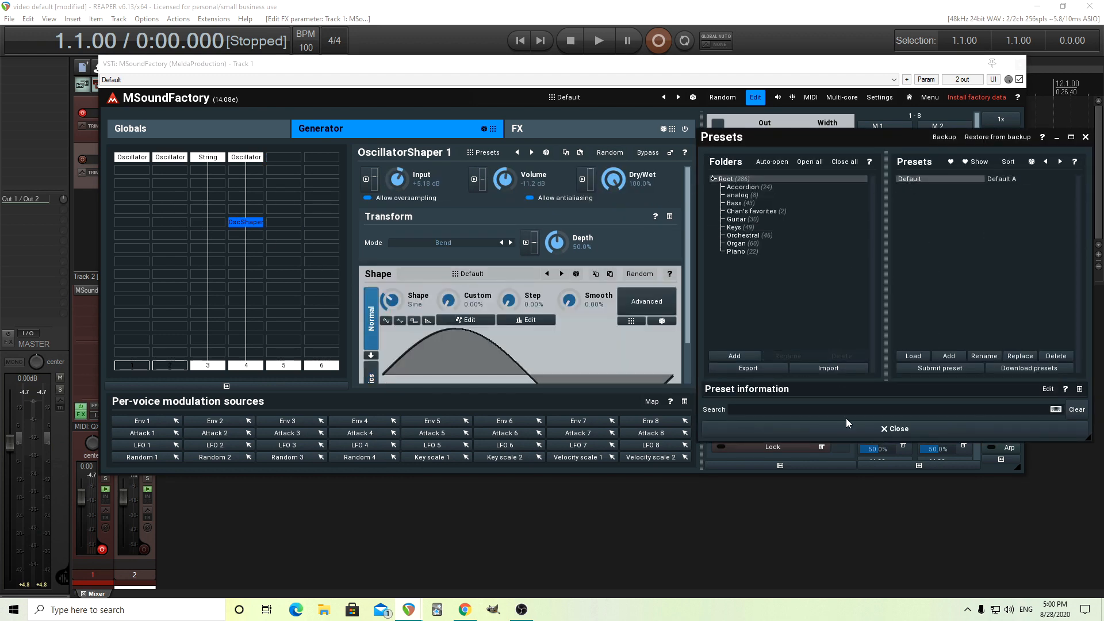
{"action": "left_click", "coordinate": [846, 424]}
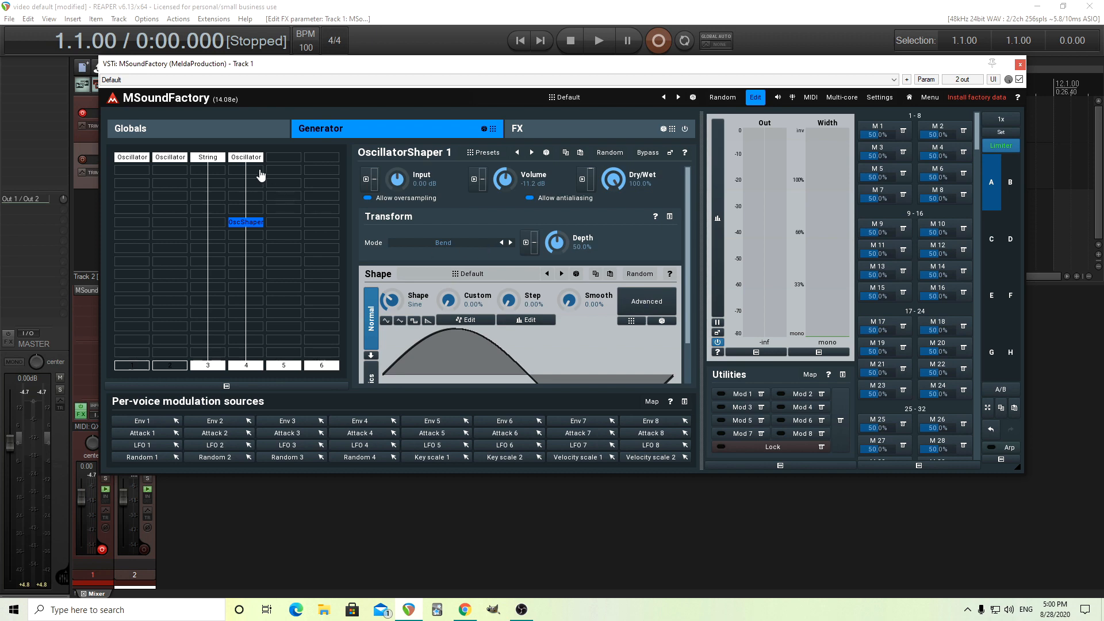
Set the shaper's Transform mode to Sync with a depth of 32.8%, and deactivate the String column.
{"action": "left_click", "coordinate": [248, 158]}
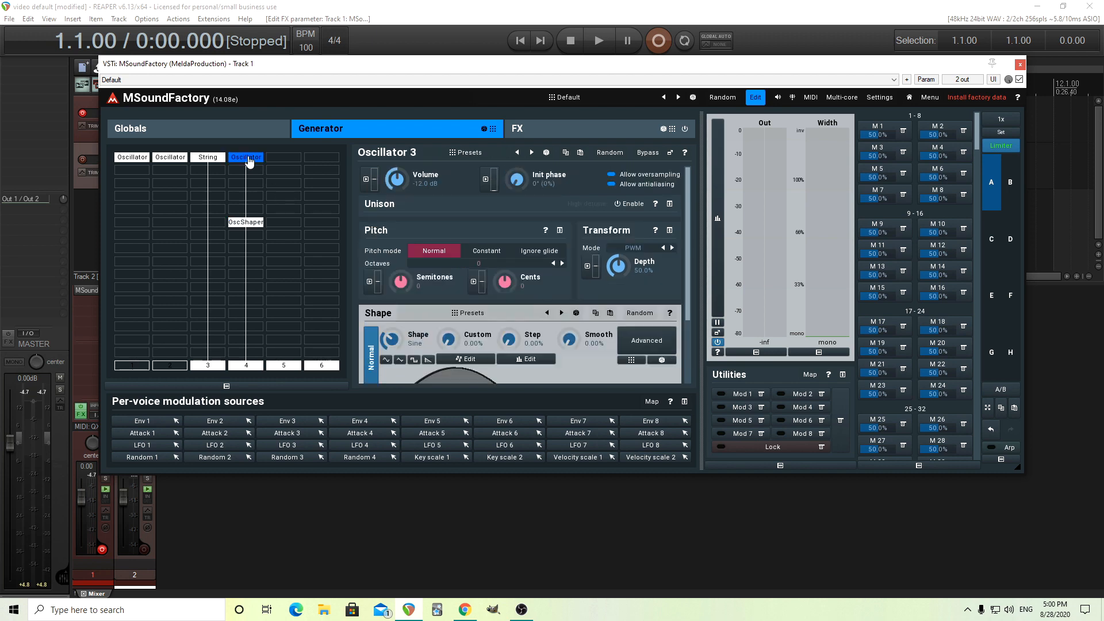
{"action": "left_click", "coordinate": [246, 223]}
{"action": "left_click", "coordinate": [481, 249]}
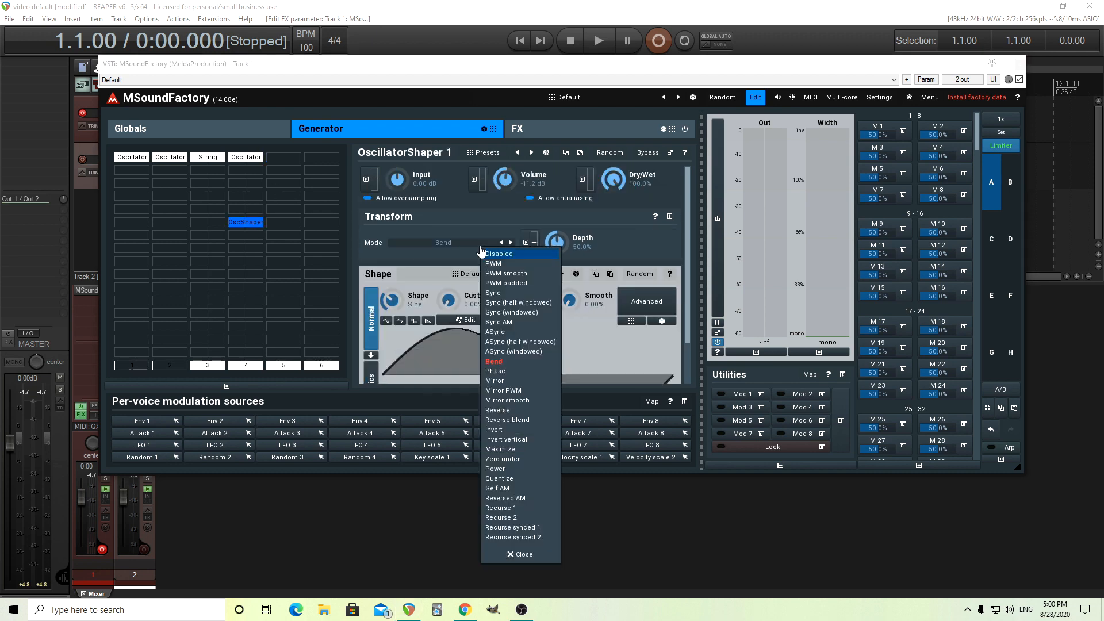
{"action": "left_click", "coordinate": [521, 293]}
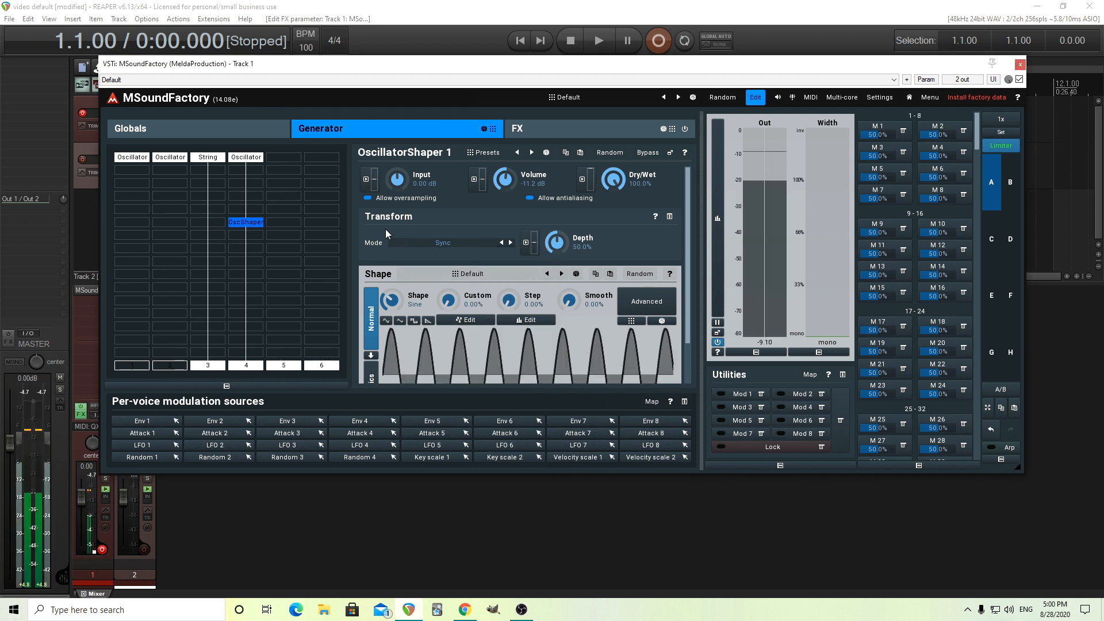
{"action": "left_click", "coordinate": [208, 365]}
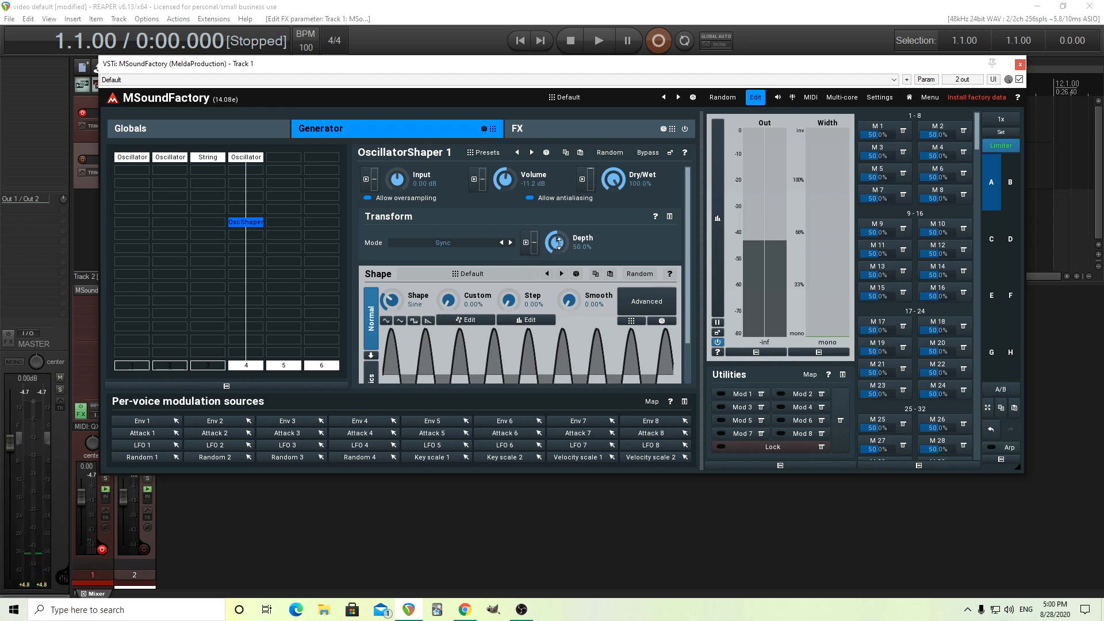
{"action": "mouse_move", "coordinate": [556, 243]}
{"action": "left_mouse_down"}
{"action": "mouse_move", "coordinate": [556, 281]}
{"action": "mouse_move", "coordinate": [556, 246]}
{"action": "mouse_move", "coordinate": [556, 262]}
{"action": "left_mouse_up"}
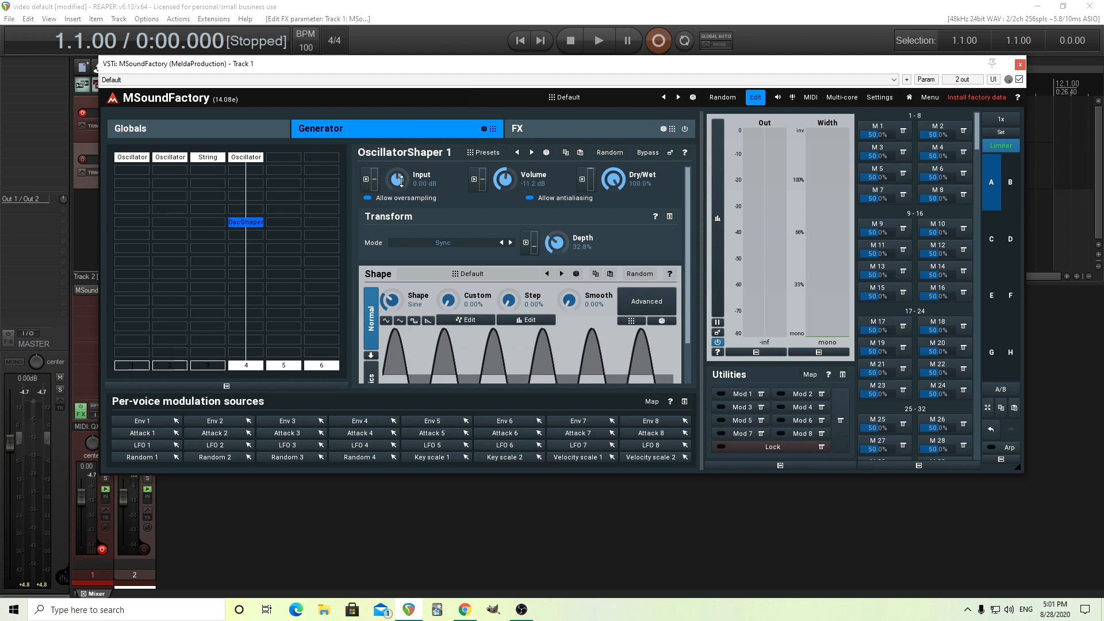
Audition the Sync shaper with raised input gain and reset the gain to 0 dB.
{"action": "mouse_move", "coordinate": [397, 178]}
{"action": "left_mouse_down"}
{"action": "mouse_move", "coordinate": [396, 166]}
{"action": "mouse_move", "coordinate": [397, 192]}
{"action": "mouse_move", "coordinate": [397, 179]}
{"action": "left_mouse_up"}
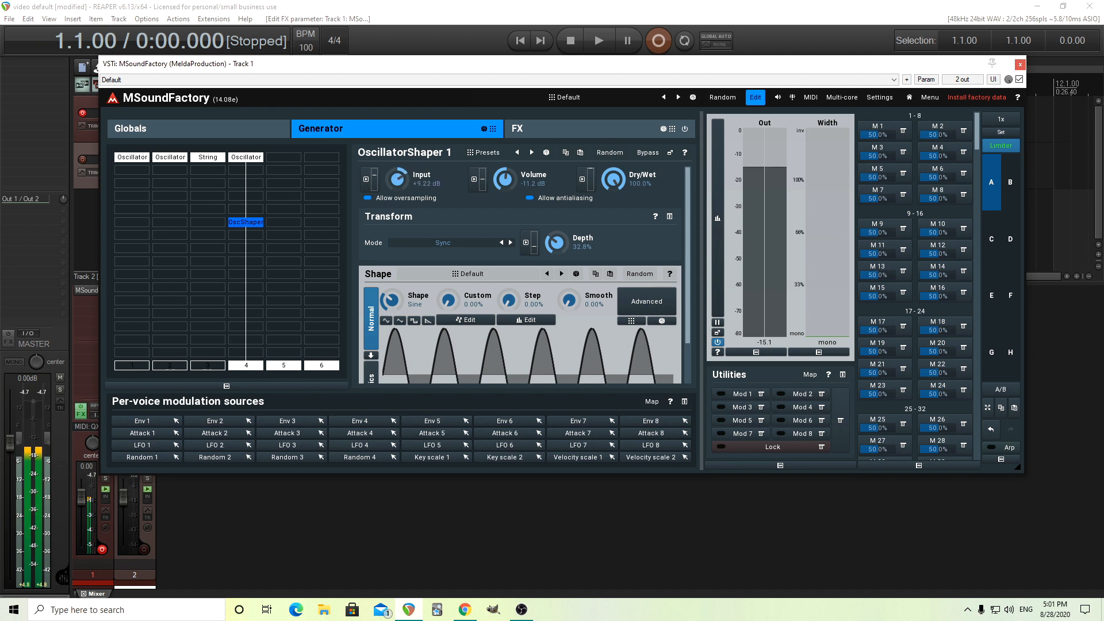
{"action": "double_click", "coordinate": [396, 179]}
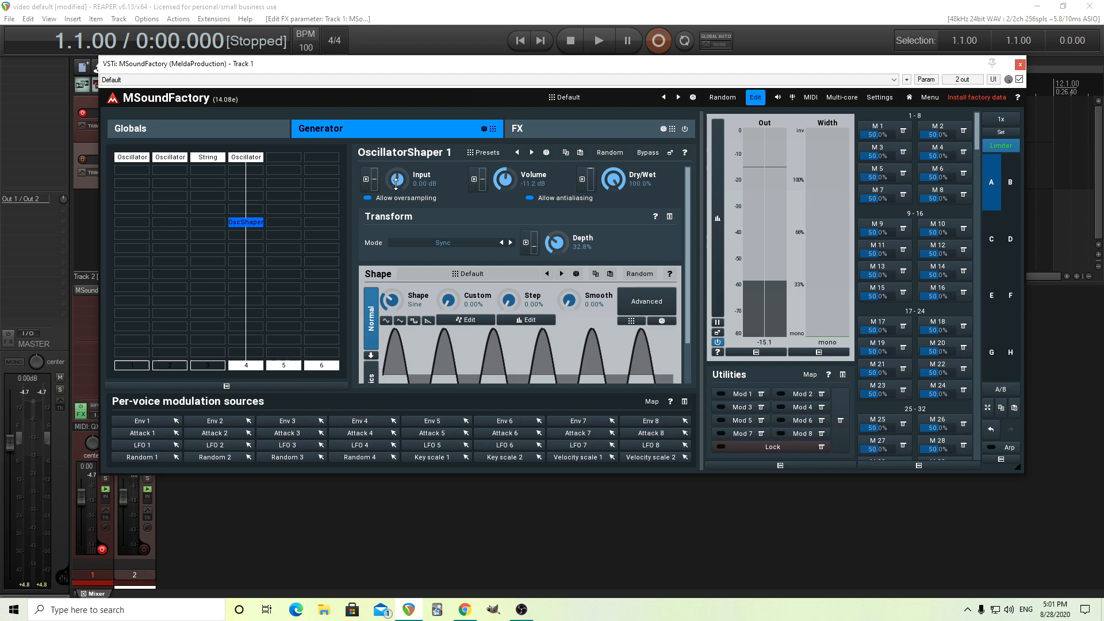
Add a second OscillatorShaper below the first one in the fourth column and give it a sine shape.
{"action": "double_click", "coordinate": [254, 248]}
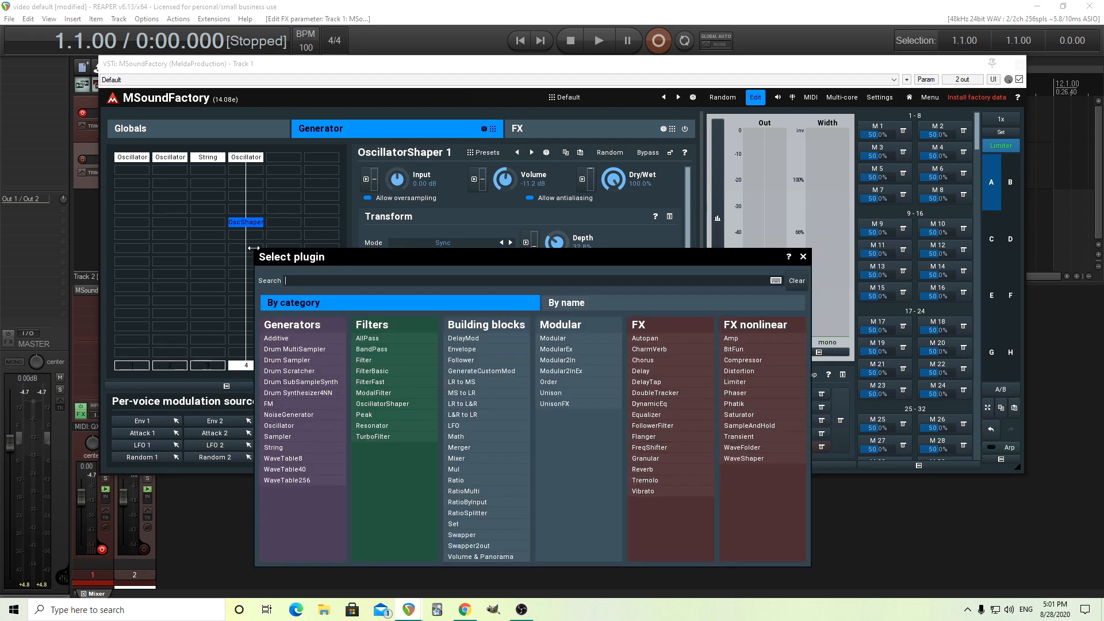
{"action": "left_click", "coordinate": [395, 402]}
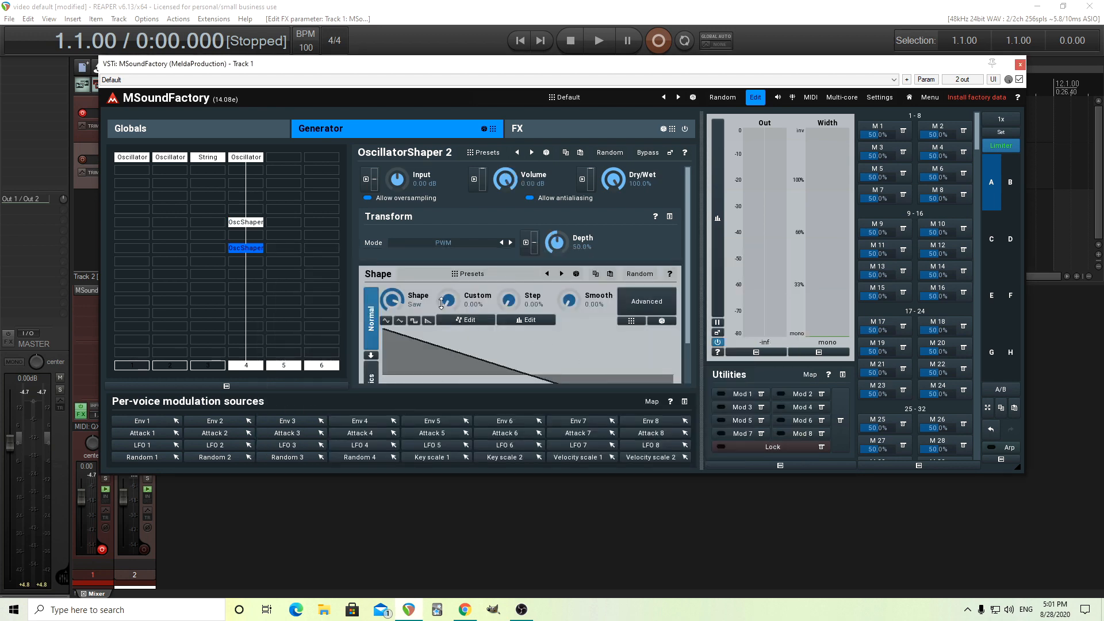
{"action": "left_click", "coordinate": [385, 321]}
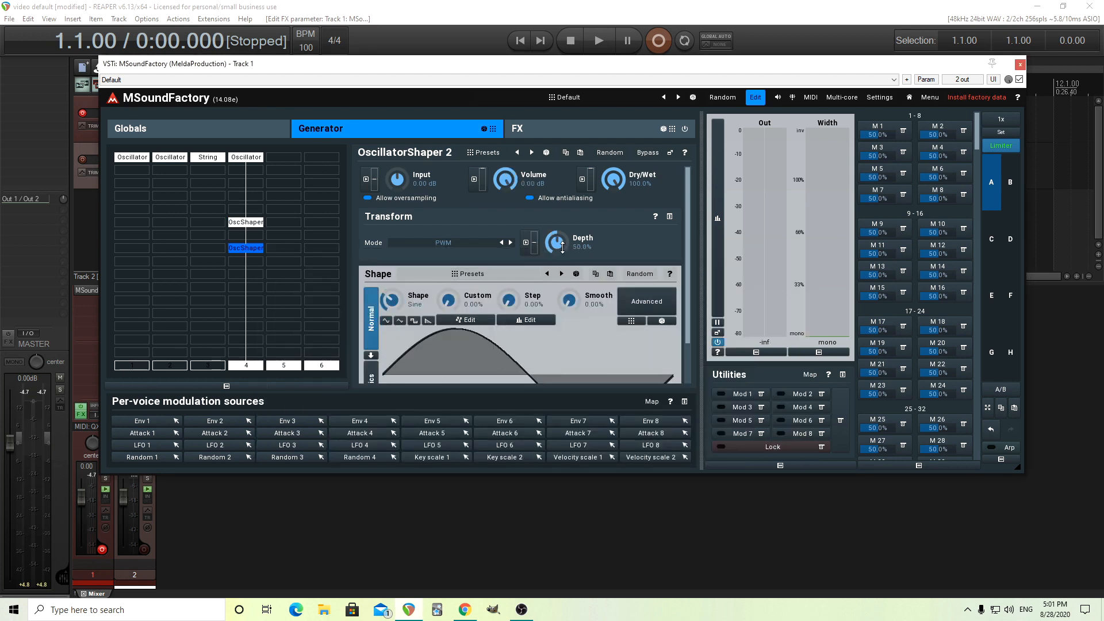
Set the second shaper's Transform mode to Bend with a depth of 66.8%.
{"action": "left_click", "coordinate": [482, 247]}
{"action": "left_click", "coordinate": [516, 361]}
{"action": "left_click_drag", "start_coordinate": [564, 247], "coordinate": [564, 231]}
Audition input gain changes on the first shaper and set the second shaper's Bend depth to 70%.
{"action": "left_click", "coordinate": [249, 223]}
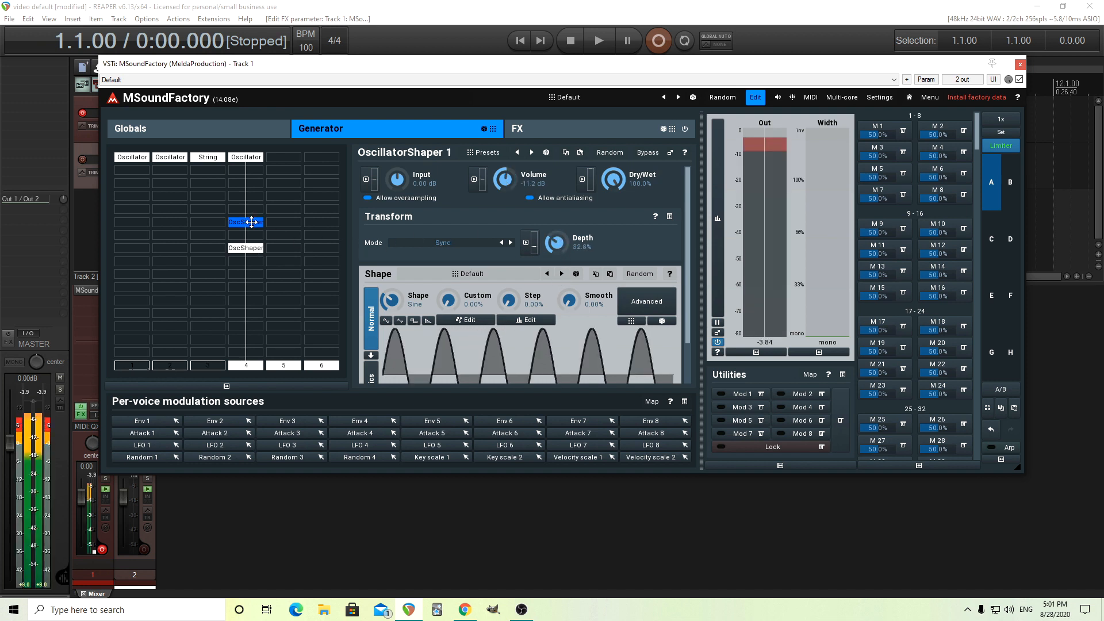
{"action": "mouse_move", "coordinate": [385, 183]}
{"action": "left_mouse_down"}
{"action": "mouse_move", "coordinate": [385, 171]}
{"action": "mouse_move", "coordinate": [385, 193]}
{"action": "mouse_move", "coordinate": [397, 174]}
{"action": "left_mouse_up"}
{"action": "left_click", "coordinate": [248, 250]}
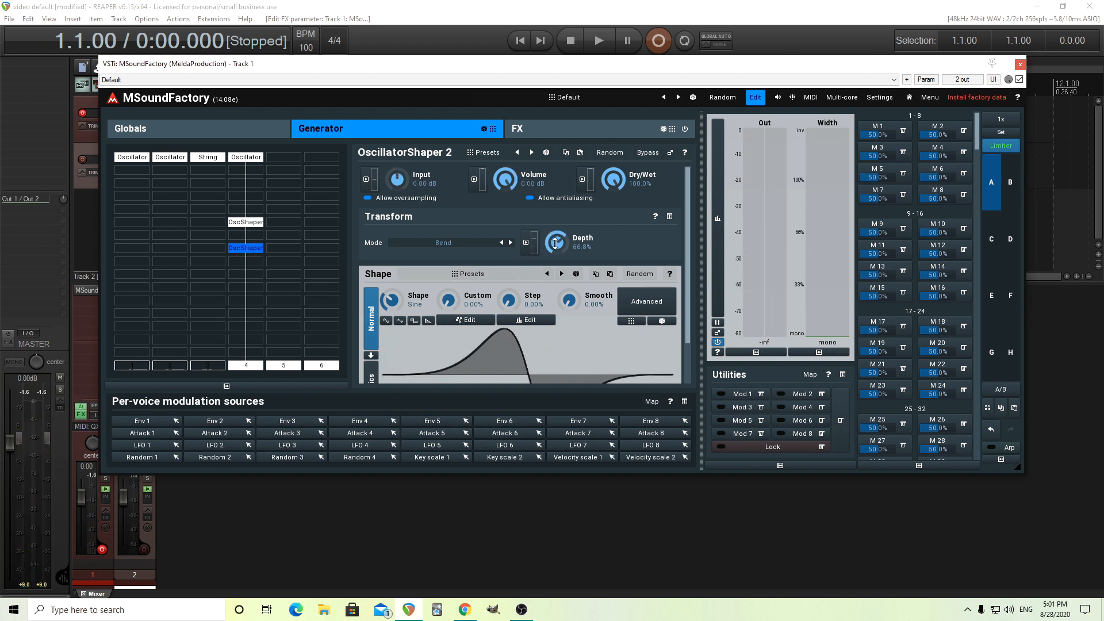
{"action": "left_click_drag", "start_coordinate": [556, 242], "coordinate": [556, 238]}
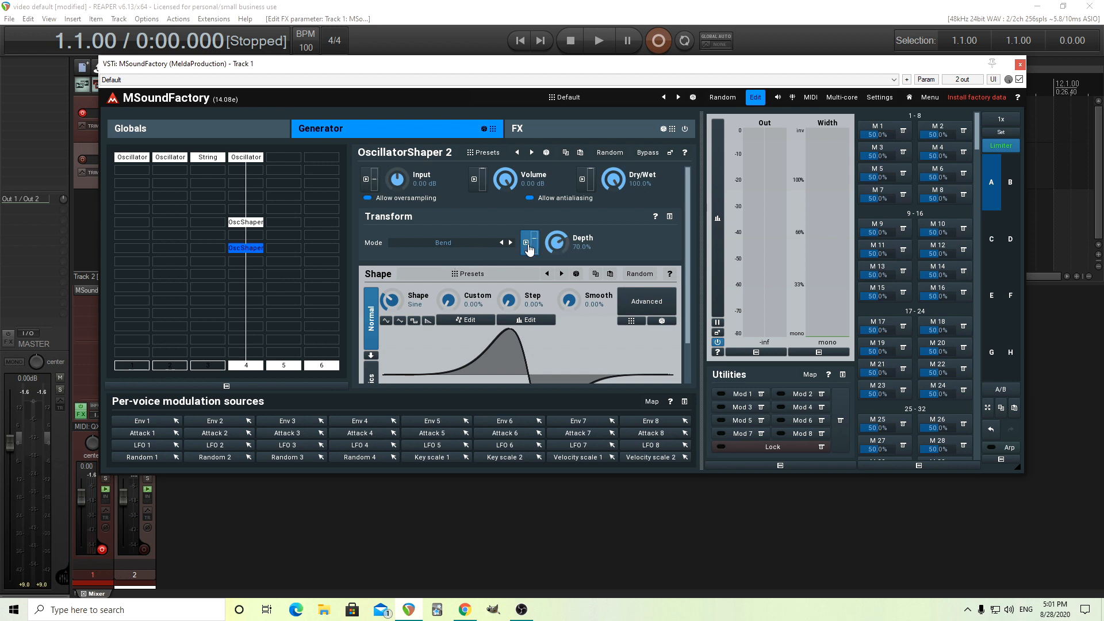
Modulate the second shaper's Bend depth with Modulation wheel CC#1, using a negative modulation depth.
{"action": "left_click", "coordinate": [526, 242]}
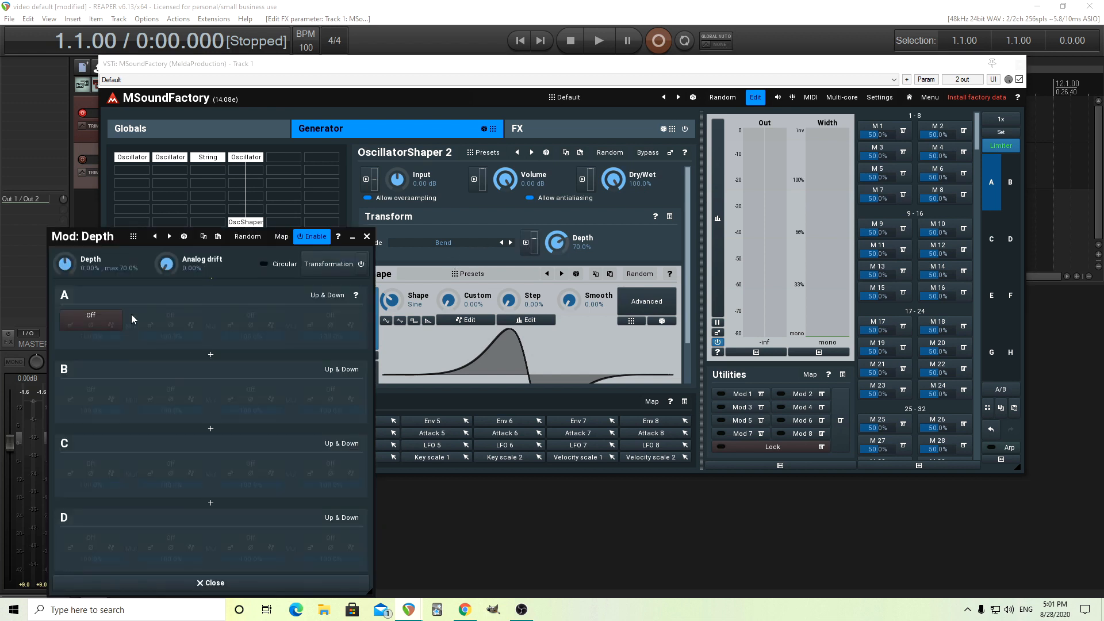
{"action": "left_click", "coordinate": [91, 315]}
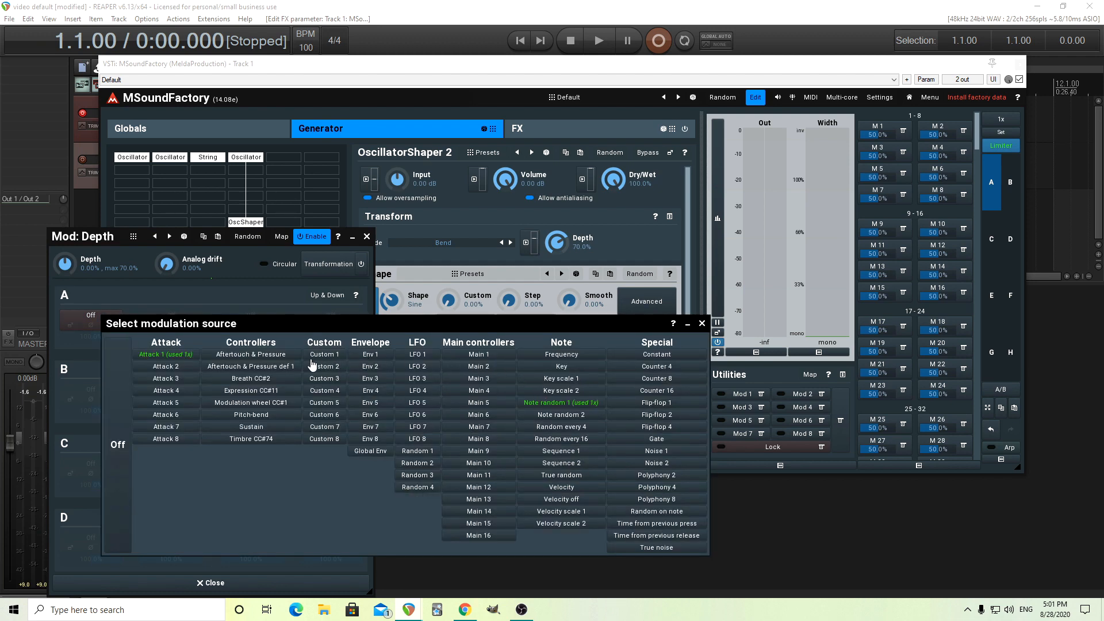
{"action": "left_click", "coordinate": [258, 404]}
{"action": "left_click_drag", "start_coordinate": [67, 263], "coordinate": [67, 274]}
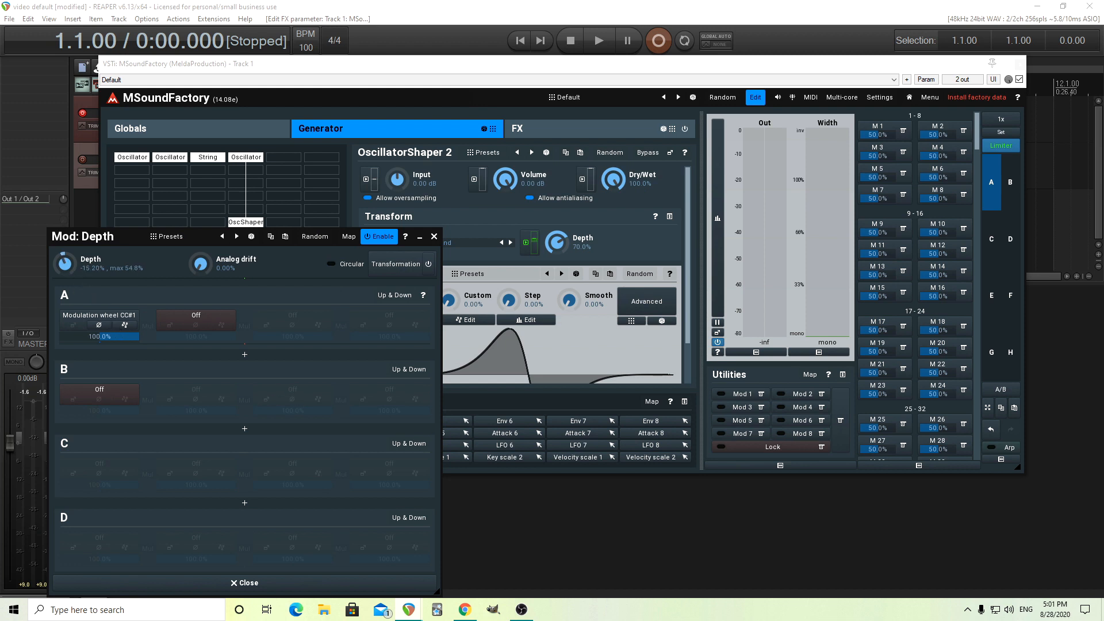
{"action": "left_click_drag", "start_coordinate": [67, 274], "coordinate": [67, 277]}
{"action": "left_click", "coordinate": [434, 236]}
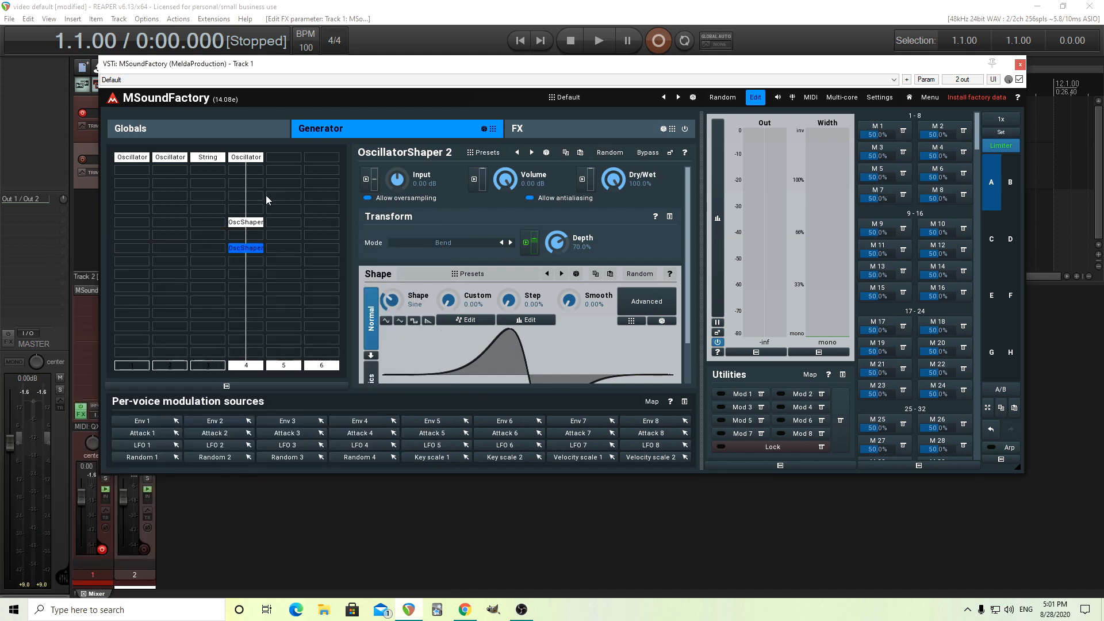
Modulate the first shaper's input gain with Modulation wheel CC#1, using a positive modulation depth.
{"action": "left_click", "coordinate": [250, 223]}
{"action": "left_click", "coordinate": [368, 182]}
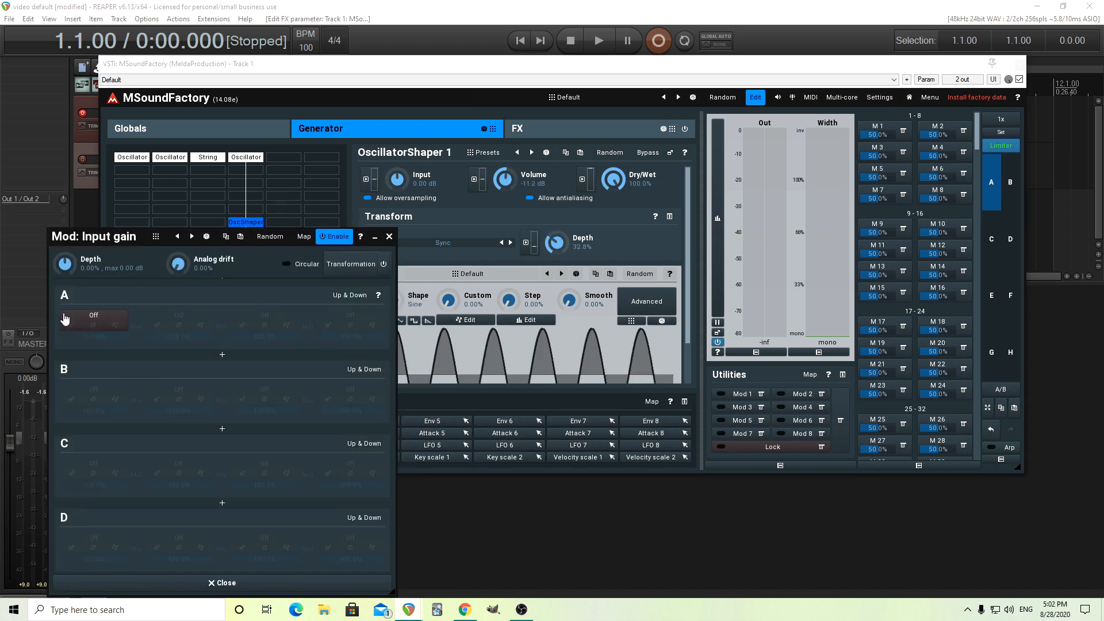
{"action": "left_click", "coordinate": [88, 318]}
{"action": "left_click", "coordinate": [282, 409]}
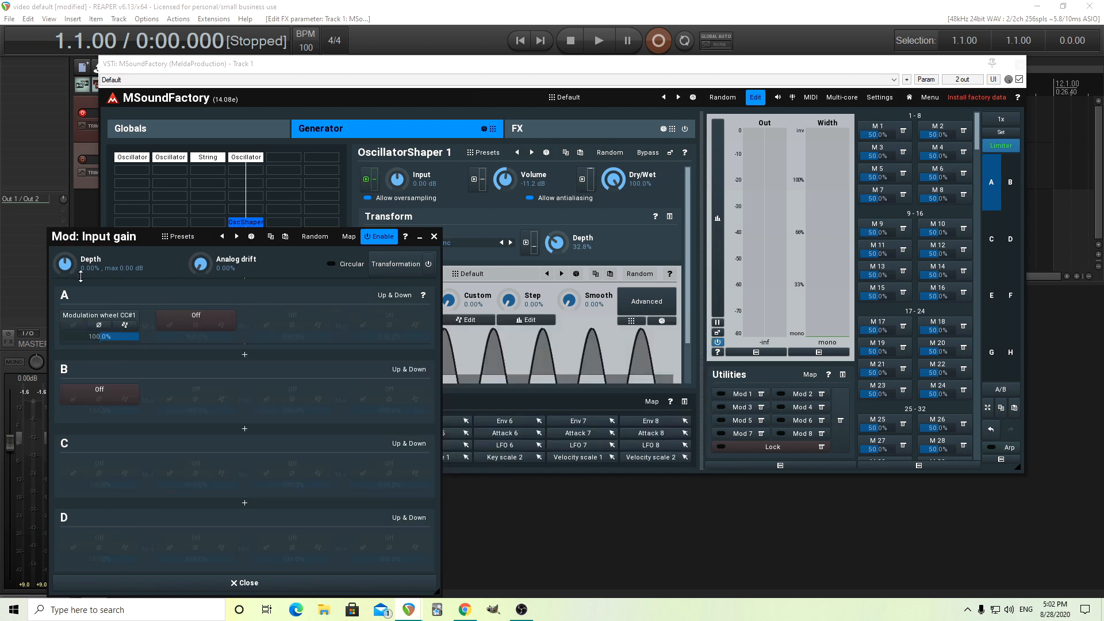
{"action": "left_click_drag", "start_coordinate": [77, 265], "coordinate": [76, 247]}
{"action": "left_click", "coordinate": [433, 236]}
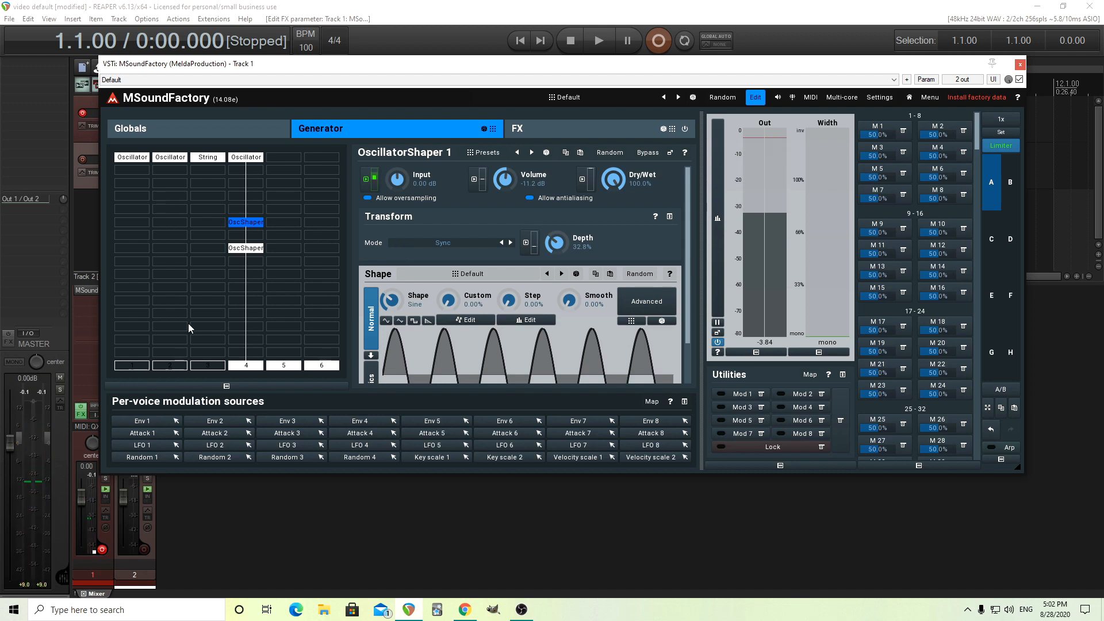
Lower the second shaper's volume to -4.05 dB and adjust the first shaper's input gain modulation depth.
{"action": "left_click", "coordinate": [246, 248]}
{"action": "left_click_drag", "start_coordinate": [507, 181], "coordinate": [507, 189]}
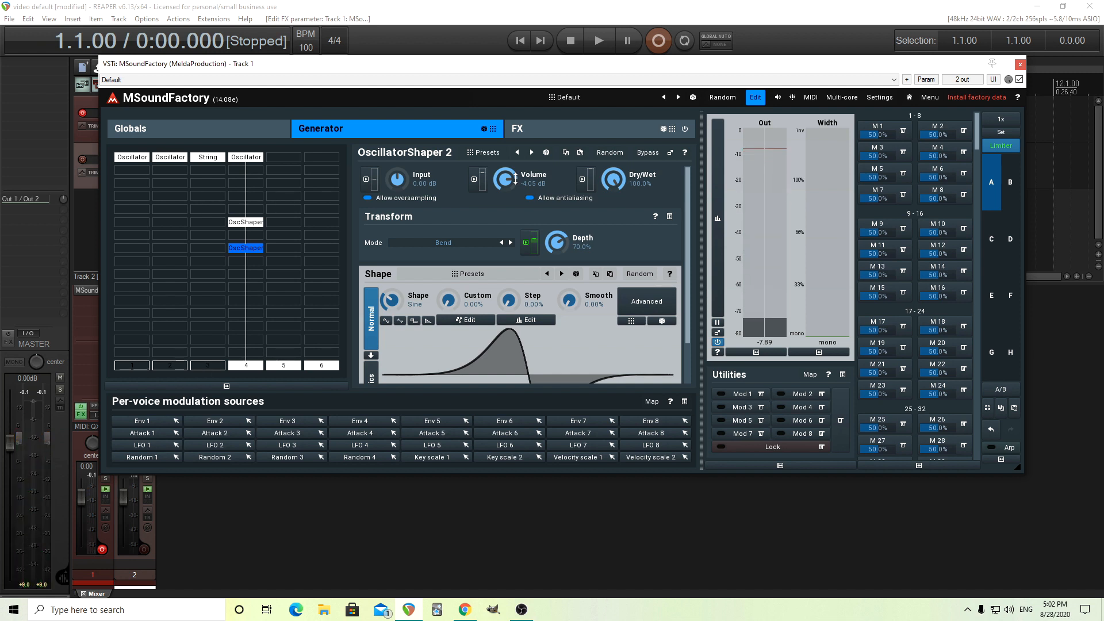
{"action": "left_click", "coordinate": [260, 223]}
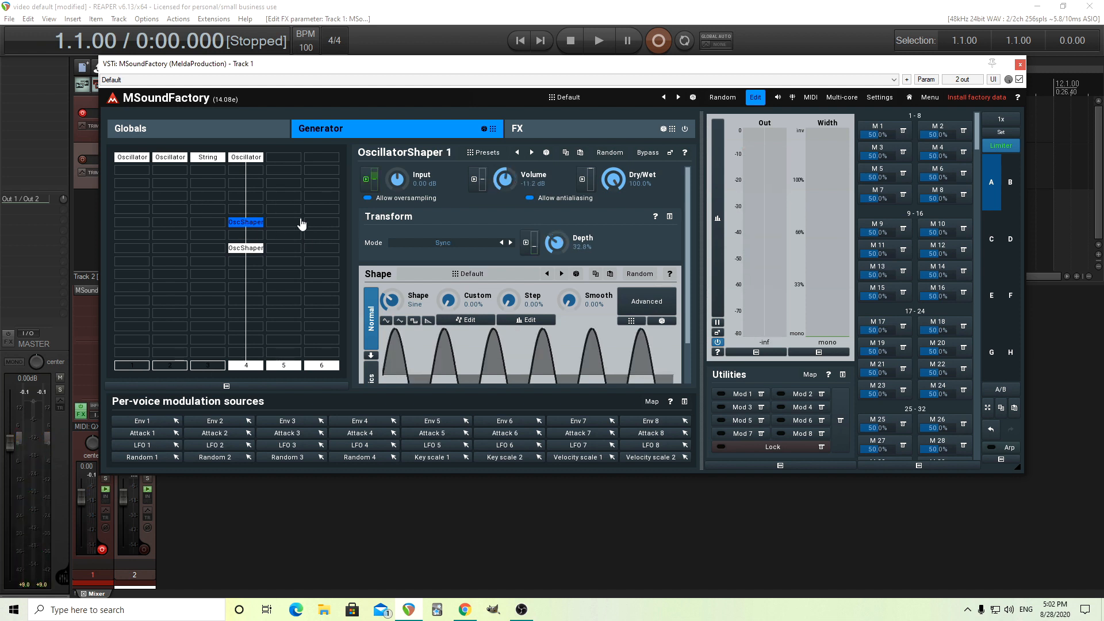
{"action": "left_click_drag", "start_coordinate": [375, 175], "coordinate": [376, 173]}
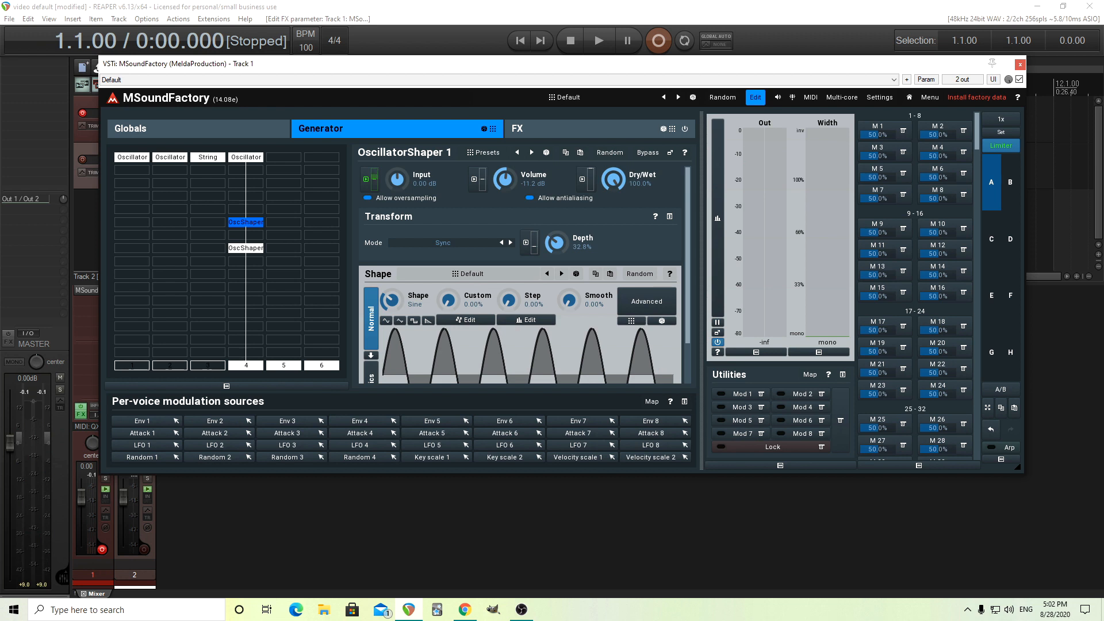